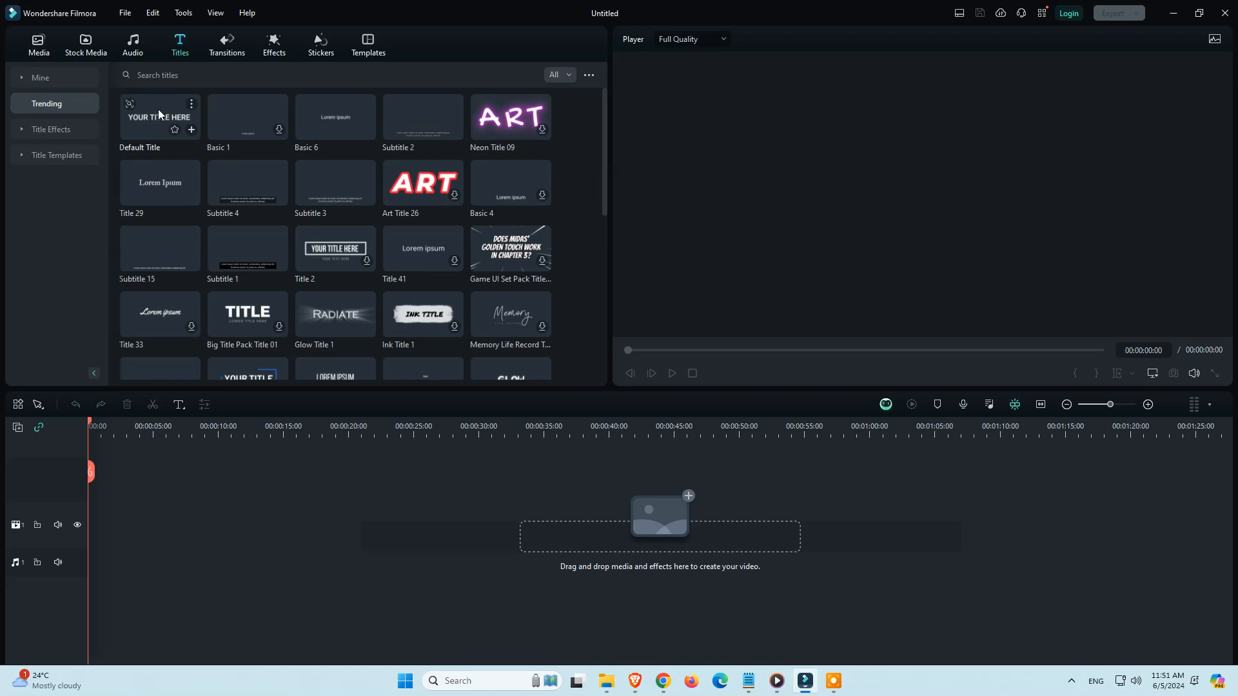
# Add the Default Title at the start of the video track and open it in the advanced text editor
pyautogui.moveTo(157, 110); pyautogui.dragTo(139, 535)
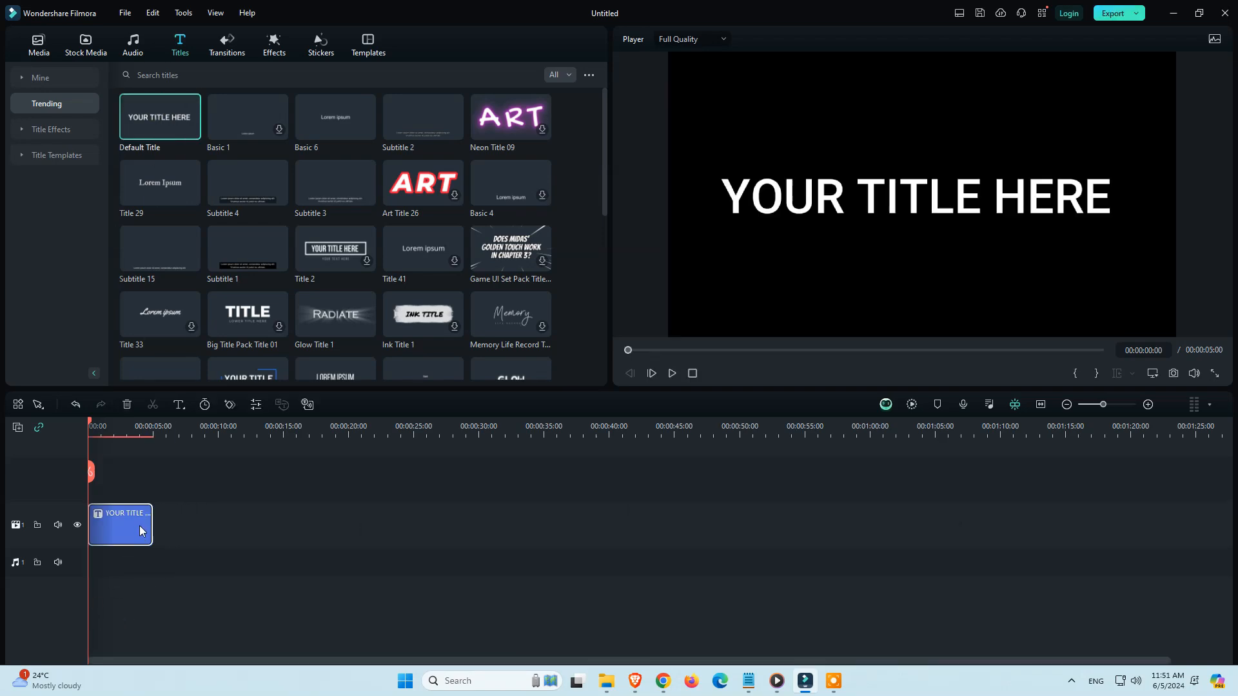
pyautogui.doubleClick(140, 529)
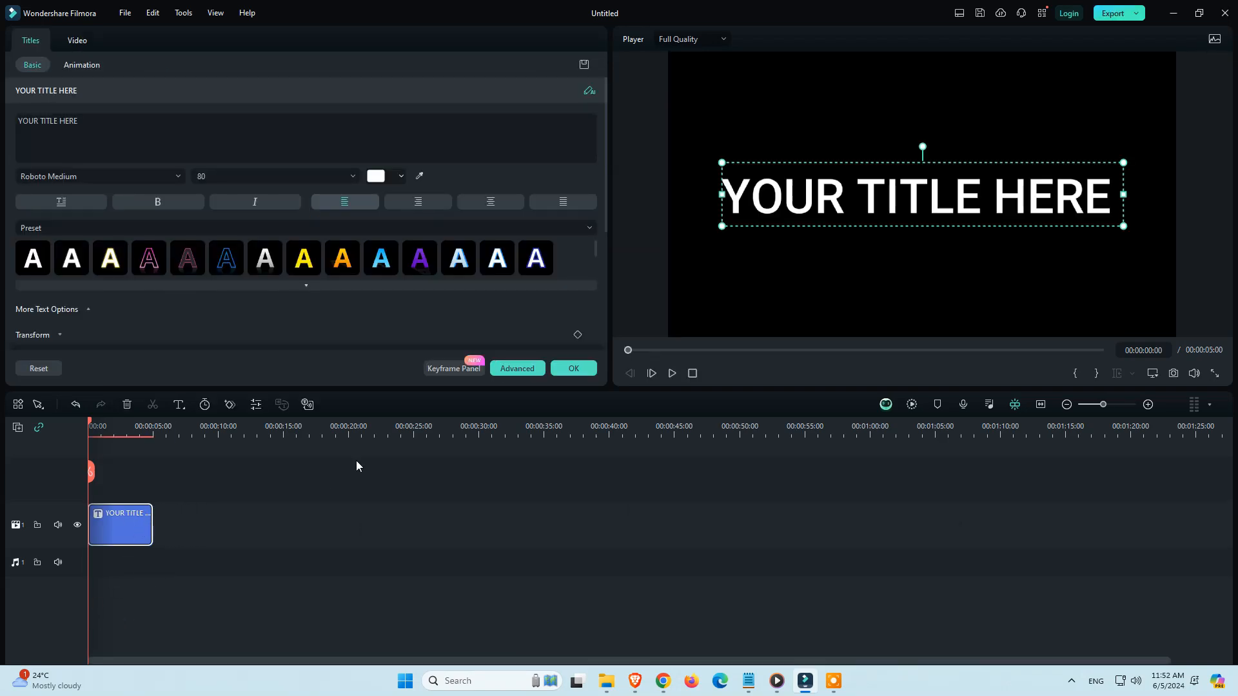
pyautogui.click(514, 369)
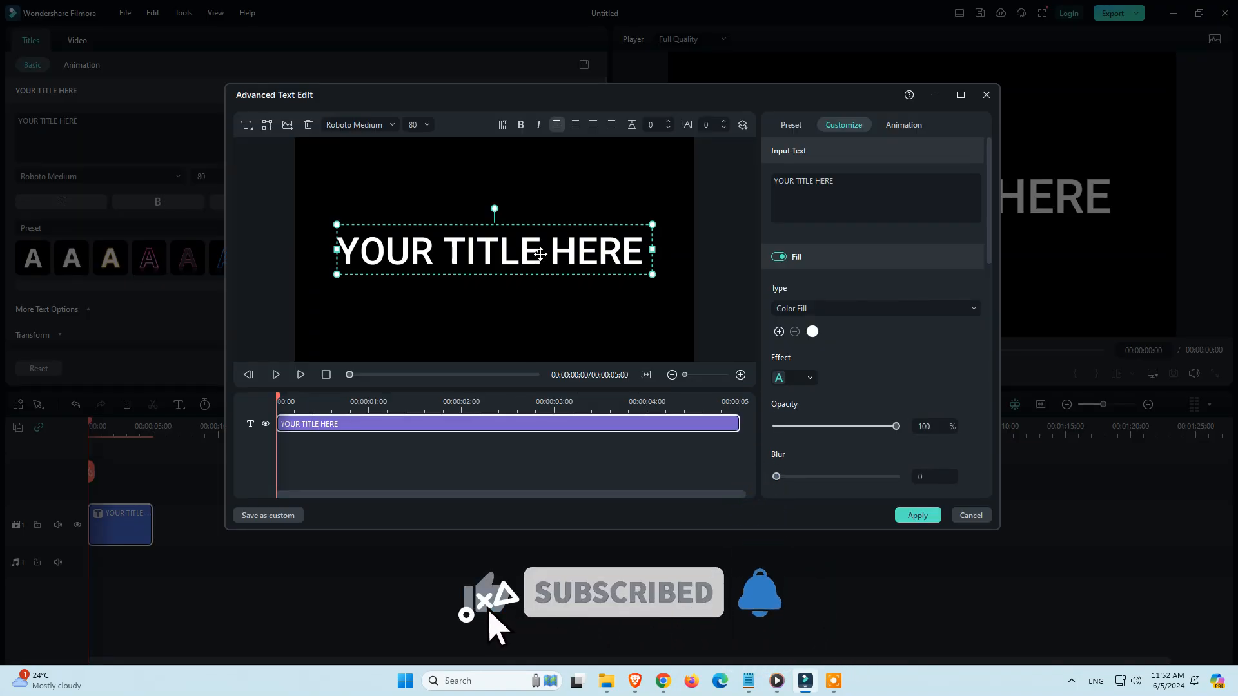
# Replace the title text with GOSTECH and centre it horizontally in the frame
pyautogui.moveTo(539, 256); pyautogui.dragTo(537, 257)
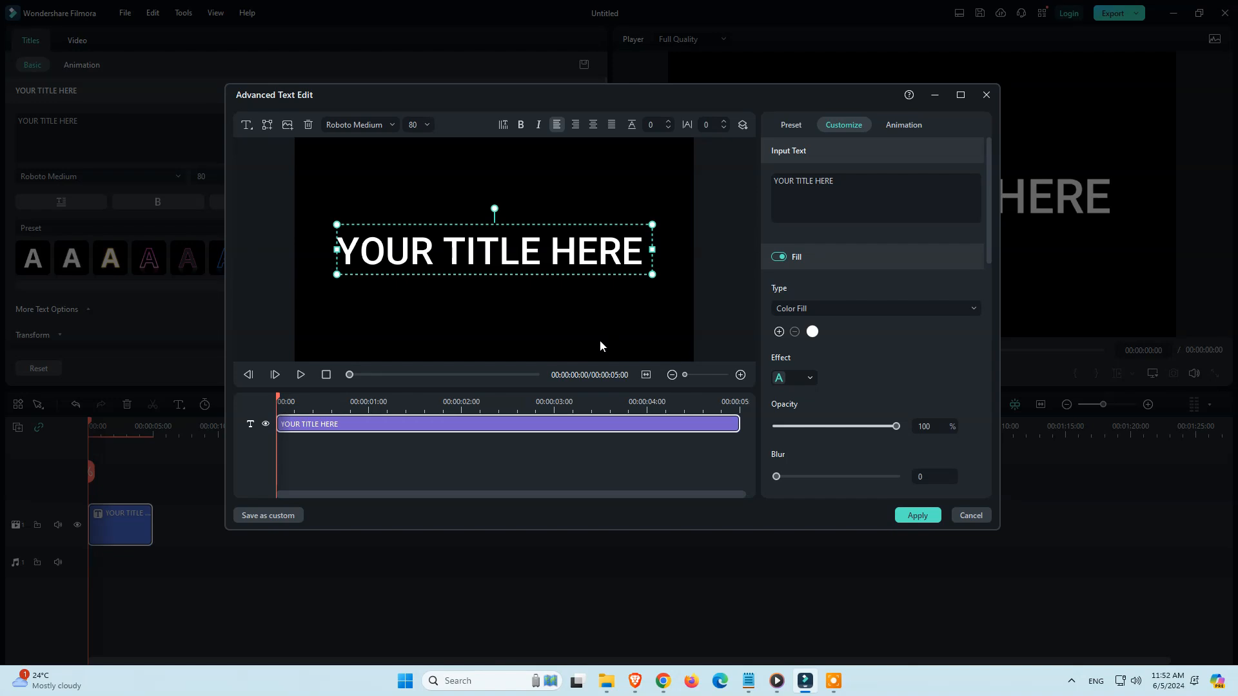
pyautogui.doubleClick(473, 260)
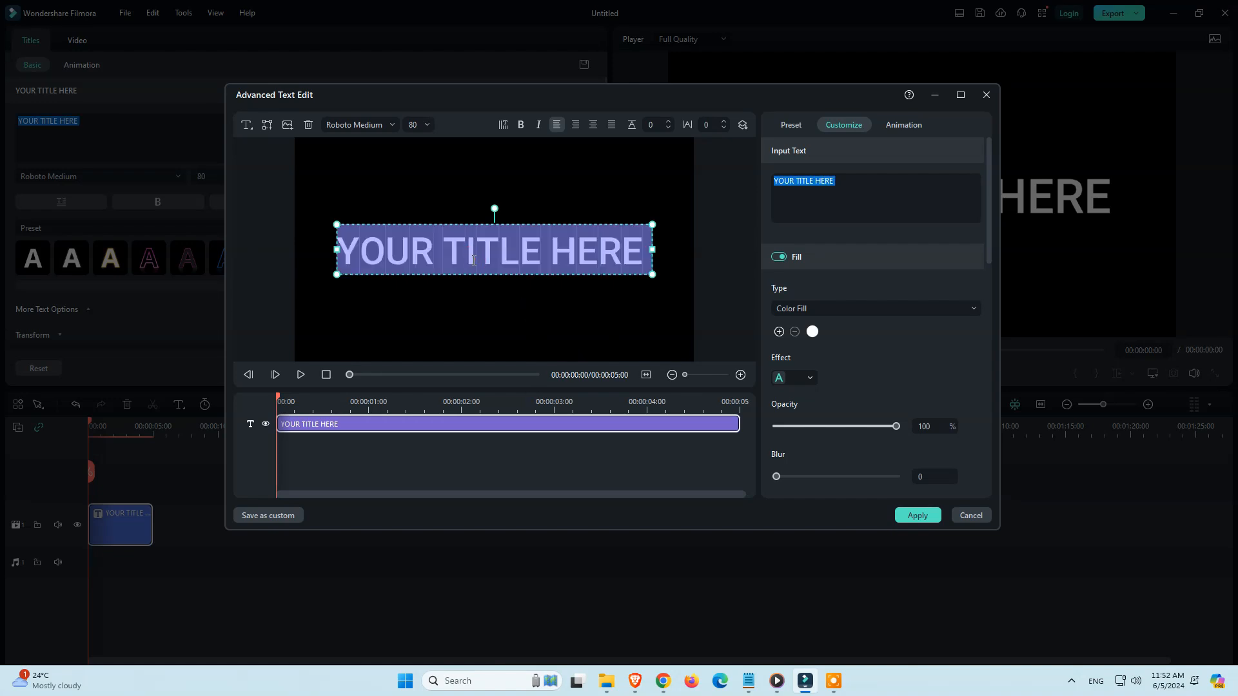
pyautogui.write('GOSTECH')
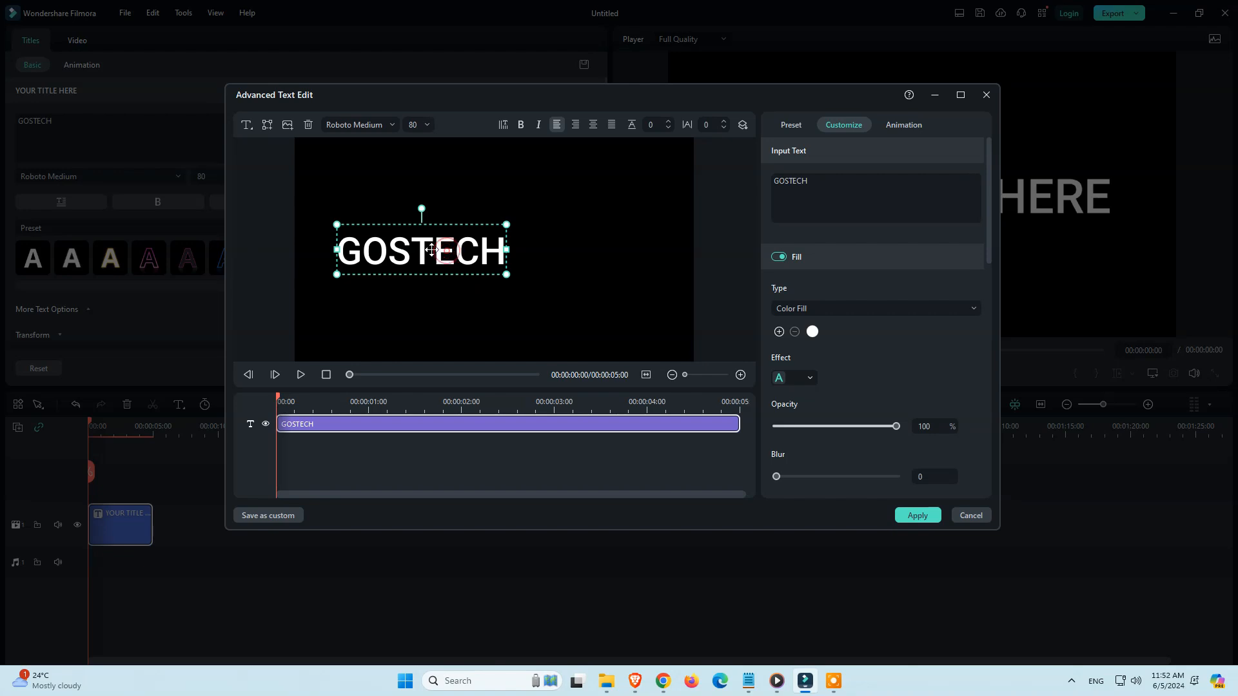
pyautogui.moveTo(432, 250); pyautogui.dragTo(505, 249)
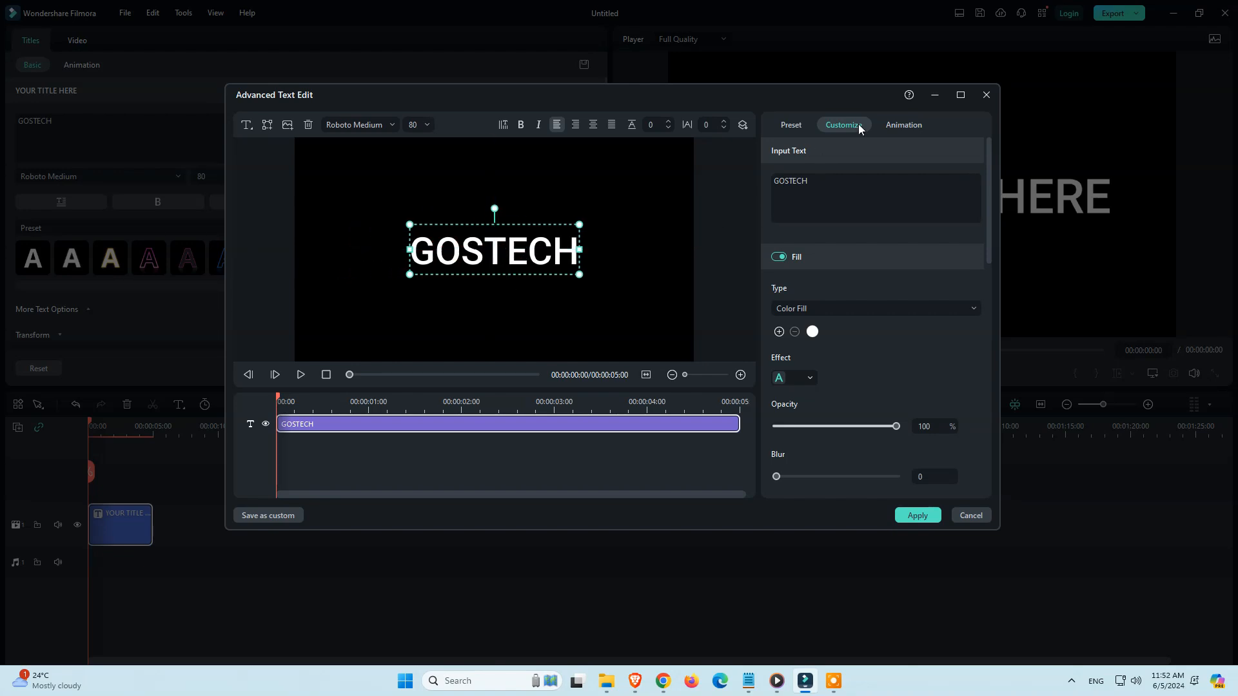
# Apply the first Typewriter In animation to the GOSTECH title, extend it to 2.33 s and preview it
pyautogui.click(896, 127)
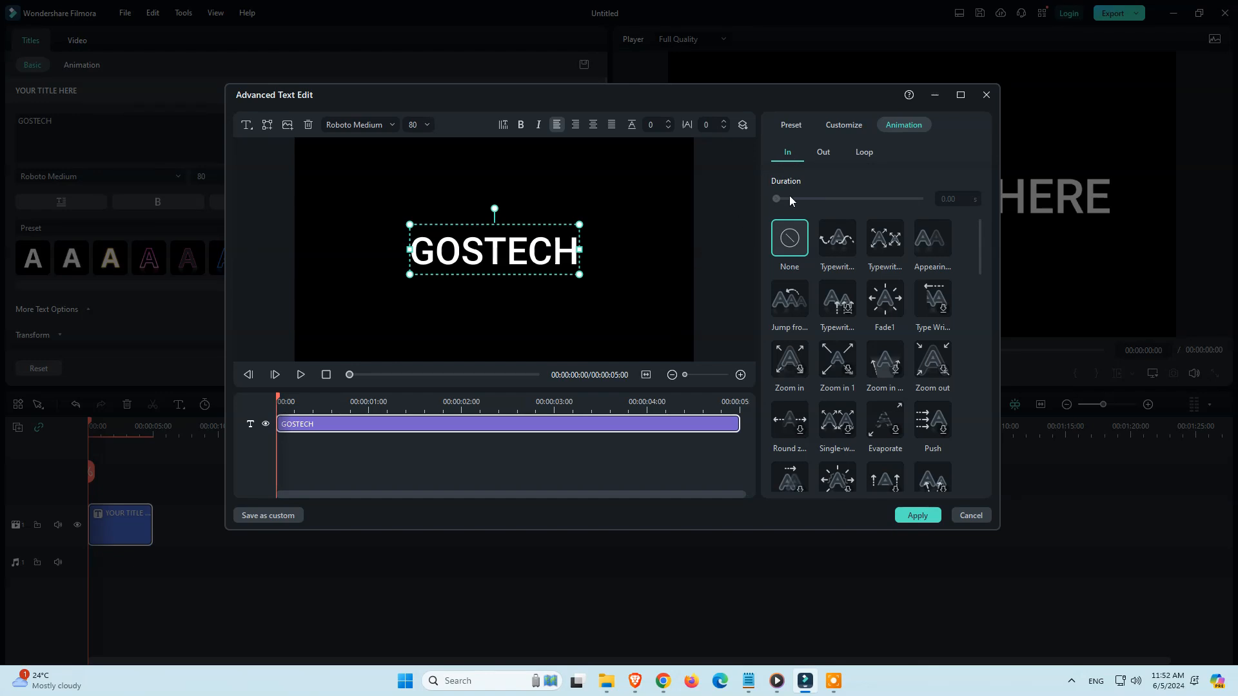
pyautogui.click(837, 243)
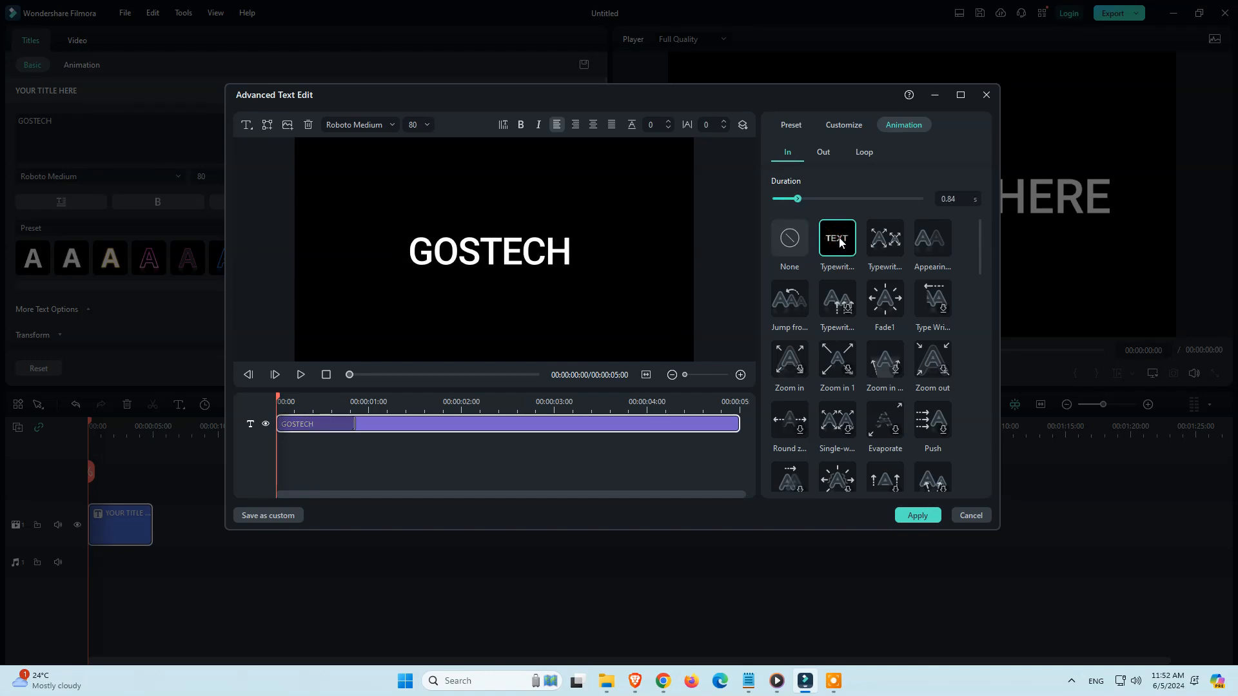
pyautogui.moveTo(354, 424); pyautogui.dragTo(494, 419)
pyautogui.click(301, 379)
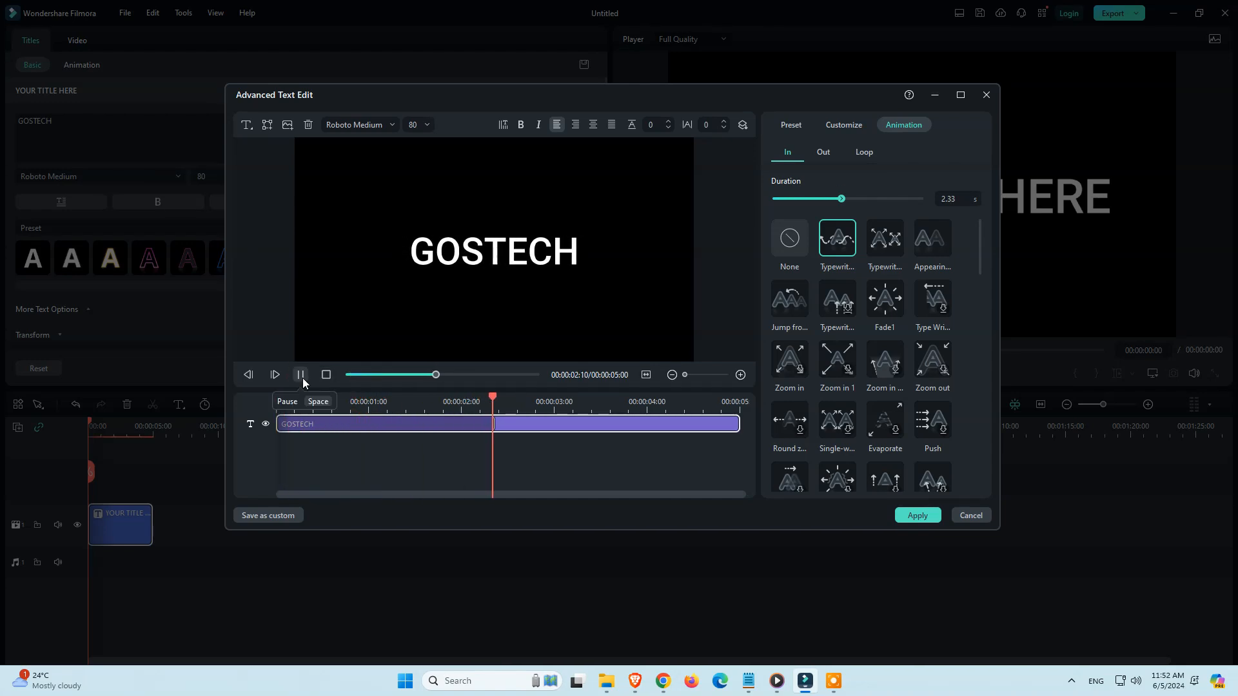
pyautogui.click(302, 378)
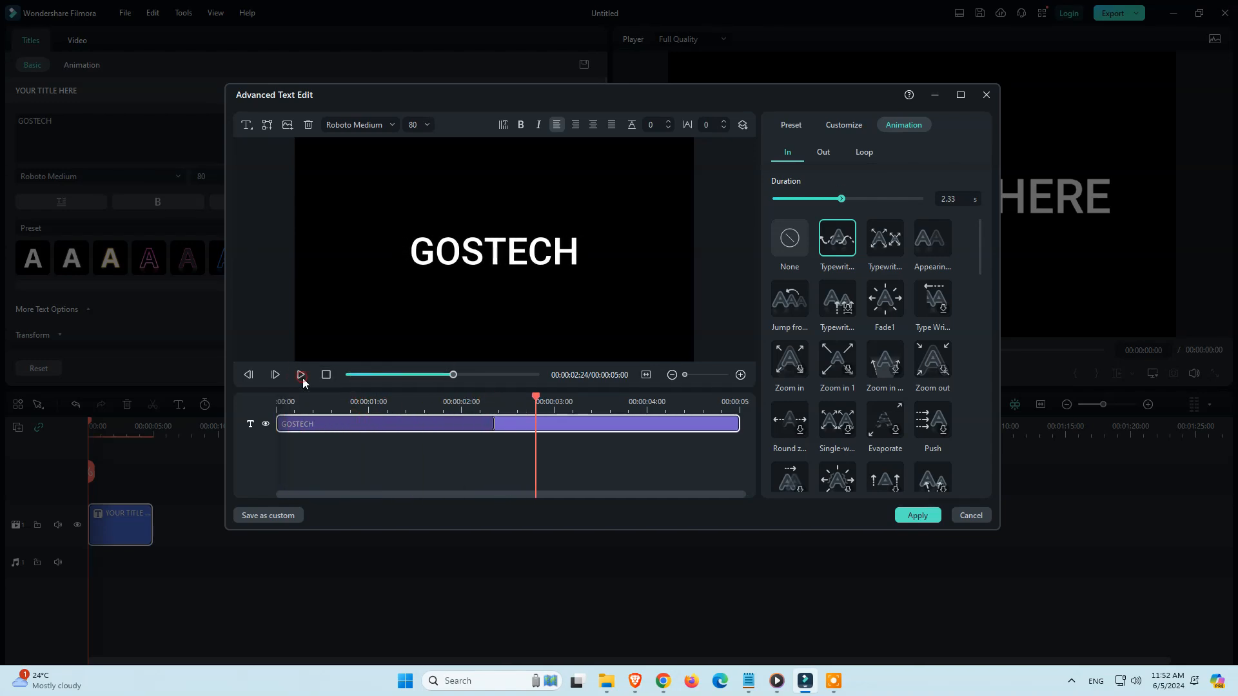
# Apply the Typewriter Out animation to the GOSTECH title and extend it to 2.47 s
pyautogui.click(825, 154)
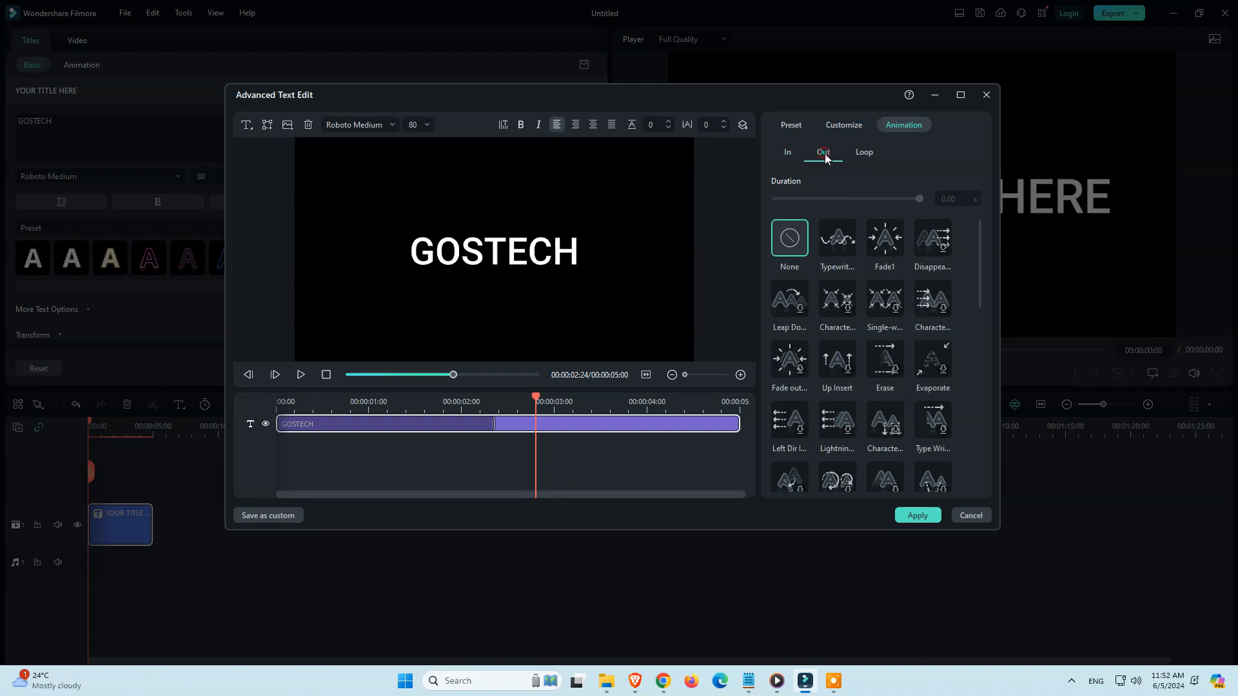
pyautogui.click(842, 244)
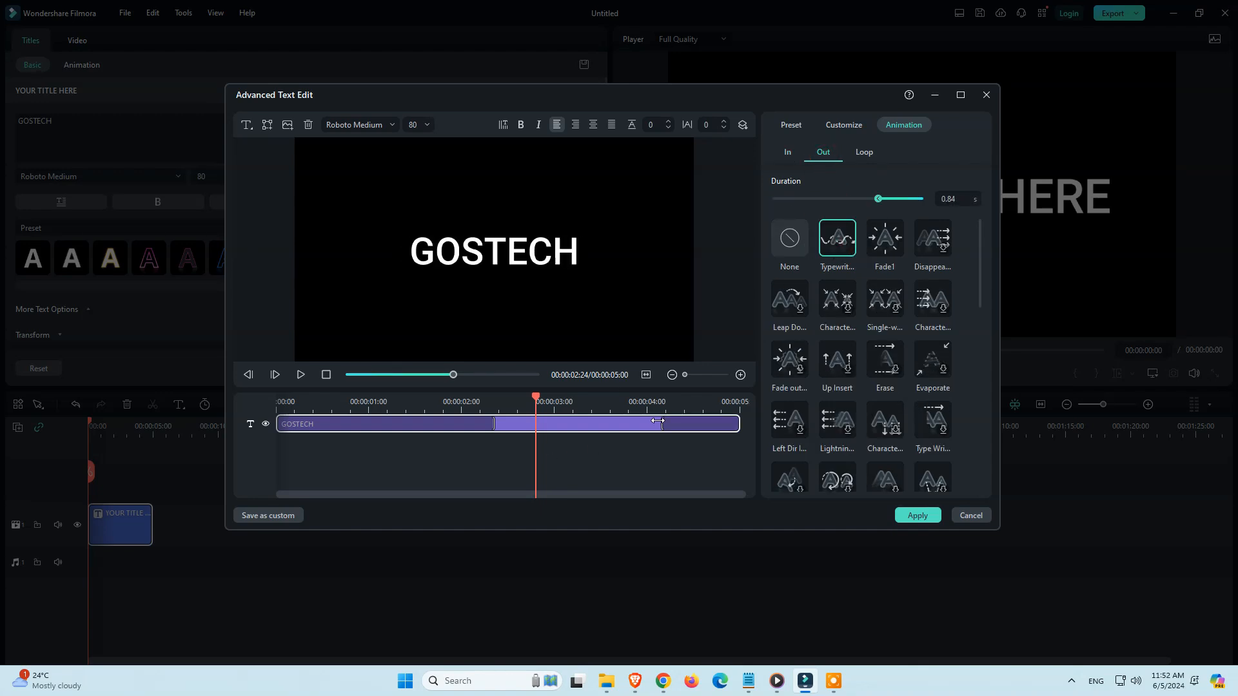
pyautogui.moveTo(658, 421); pyautogui.dragTo(509, 426)
pyautogui.click(494, 456)
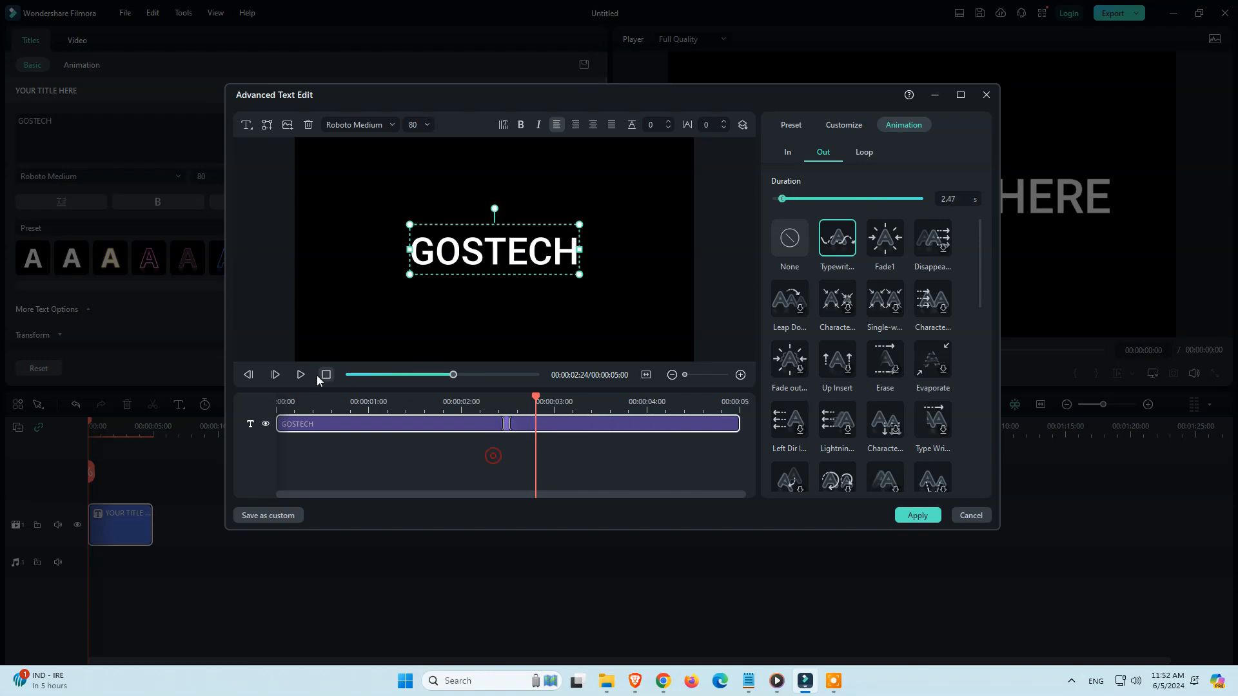
# Play the GOSTECH title from the beginning to review its In and Out animations
pyautogui.click(349, 375)
pyautogui.press('space')
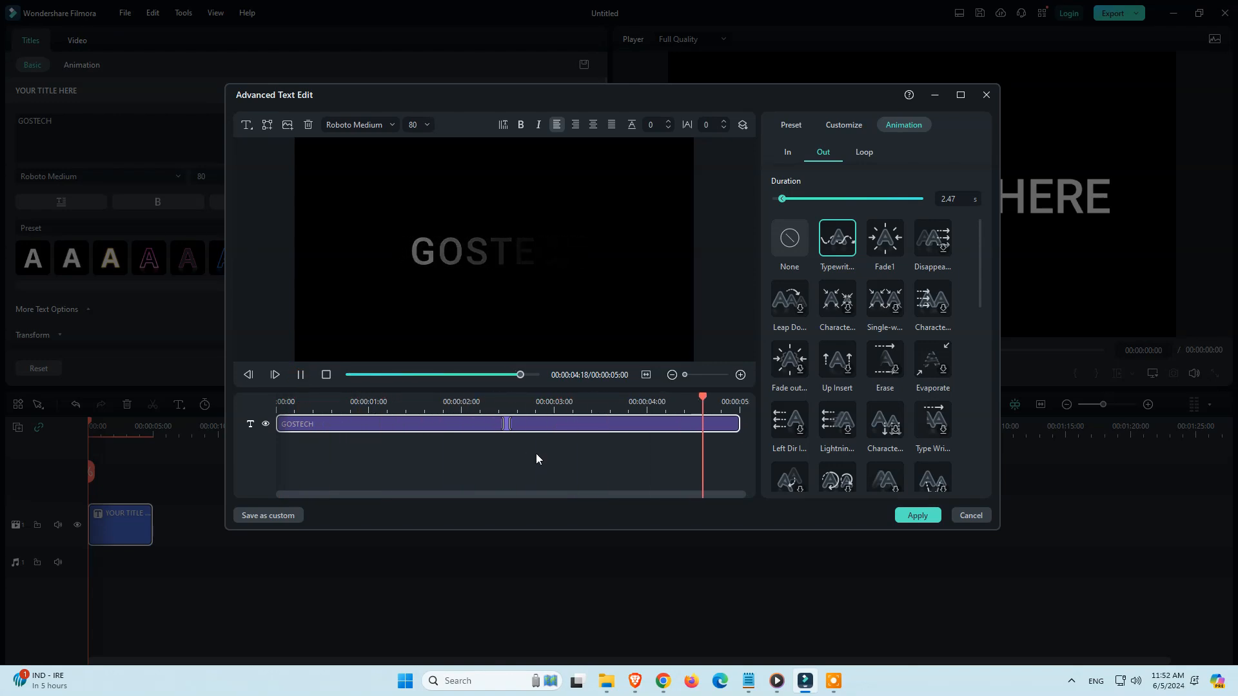
pyautogui.click(301, 375)
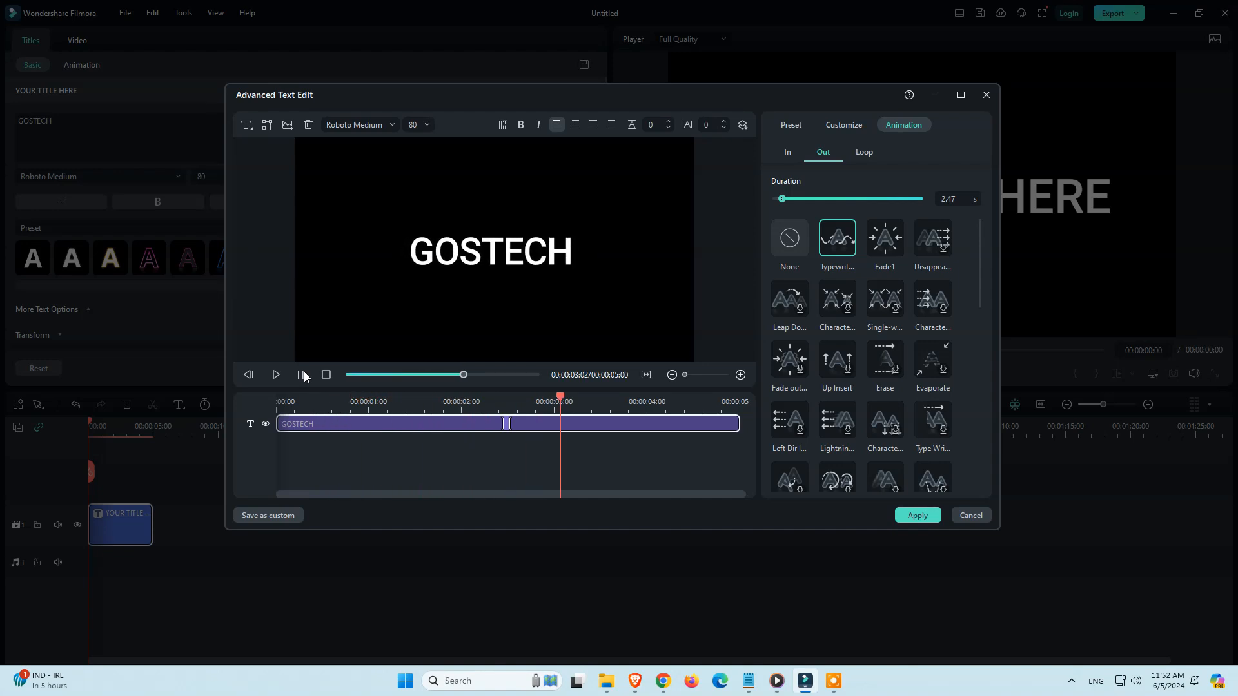
pyautogui.click(301, 375)
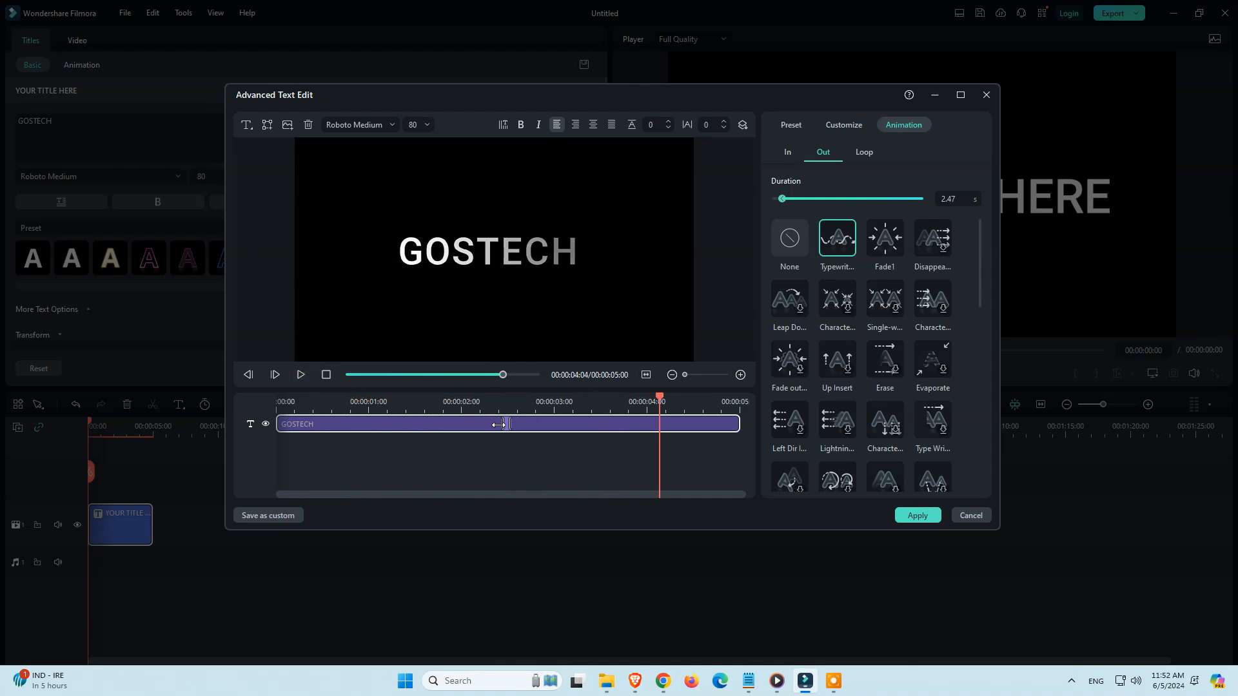
pyautogui.click(503, 426)
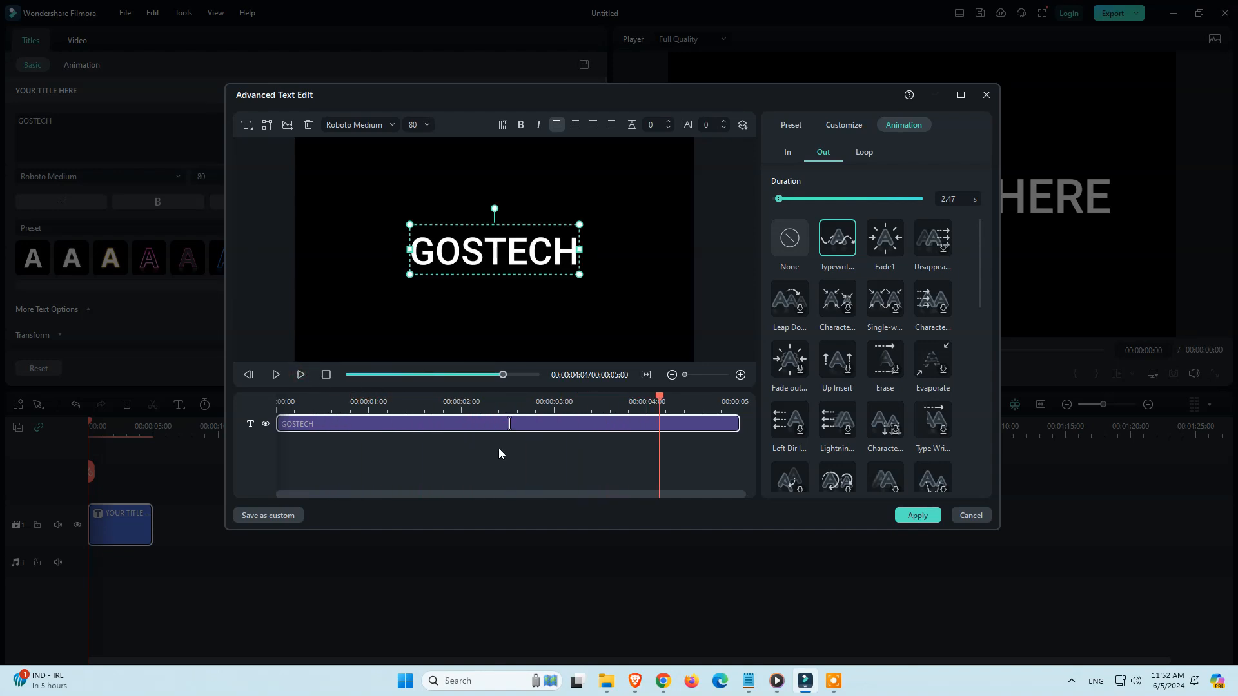
pyautogui.click(346, 376)
pyautogui.click(301, 375)
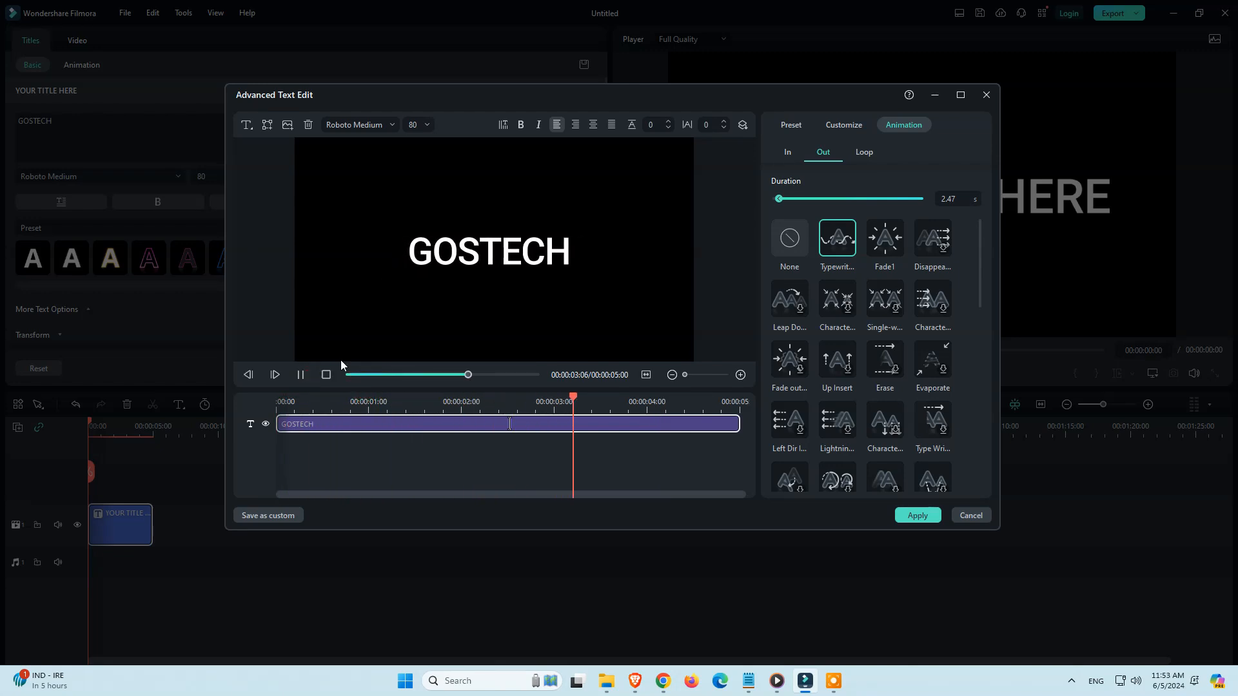
# Switch the title's Out animation to the "Disappea..." effect, extend it to 2.43 s and preview it
pyautogui.click(943, 254)
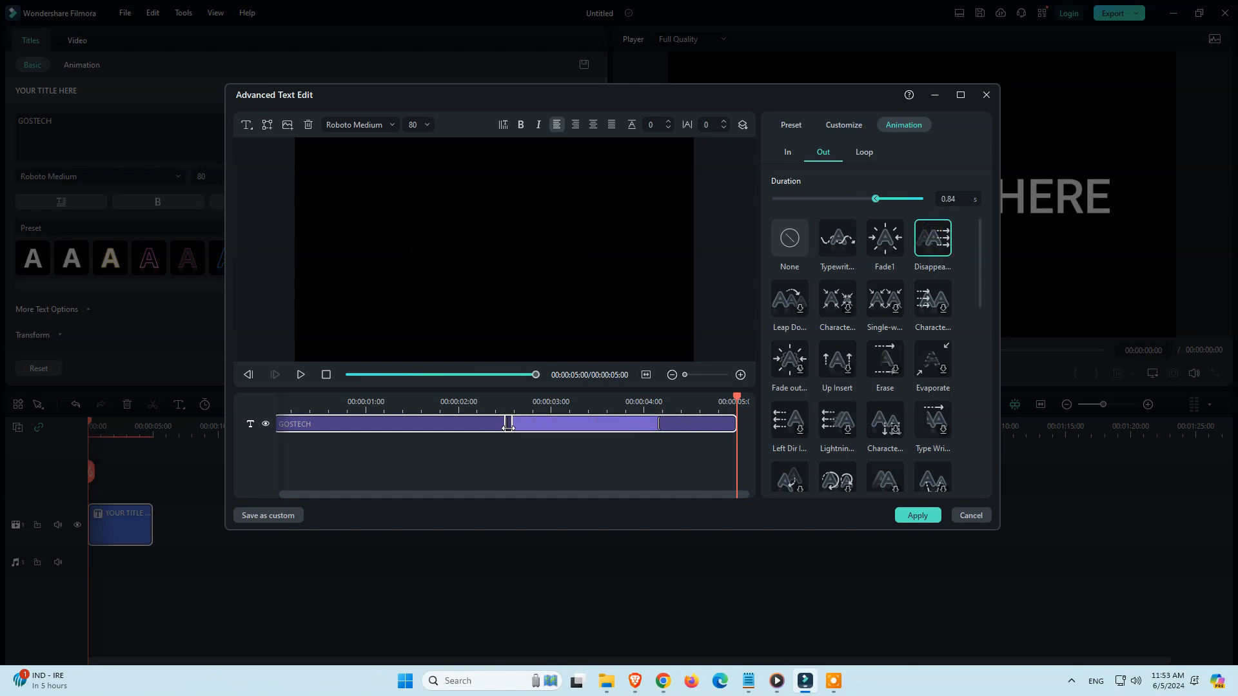
pyautogui.moveTo(508, 426); pyautogui.dragTo(510, 426)
pyautogui.click(300, 375)
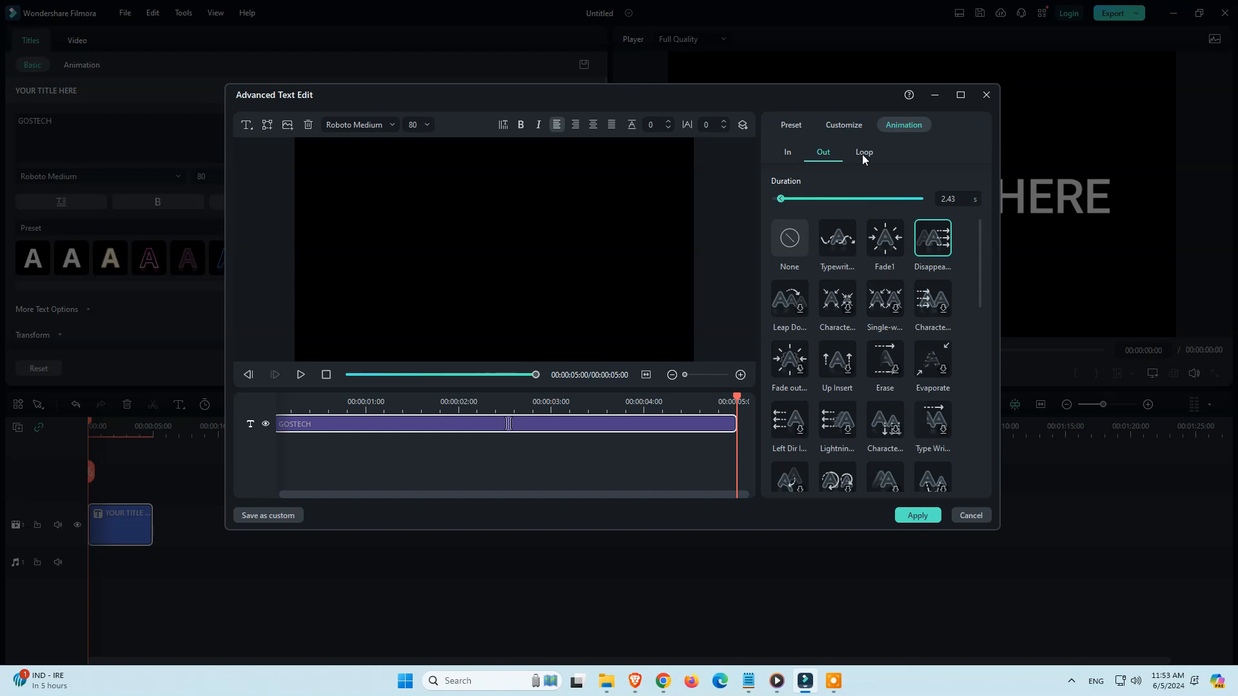
# Apply the Left Roll loop animation to the GOSTECH title and preview it from the start
pyautogui.click(863, 154)
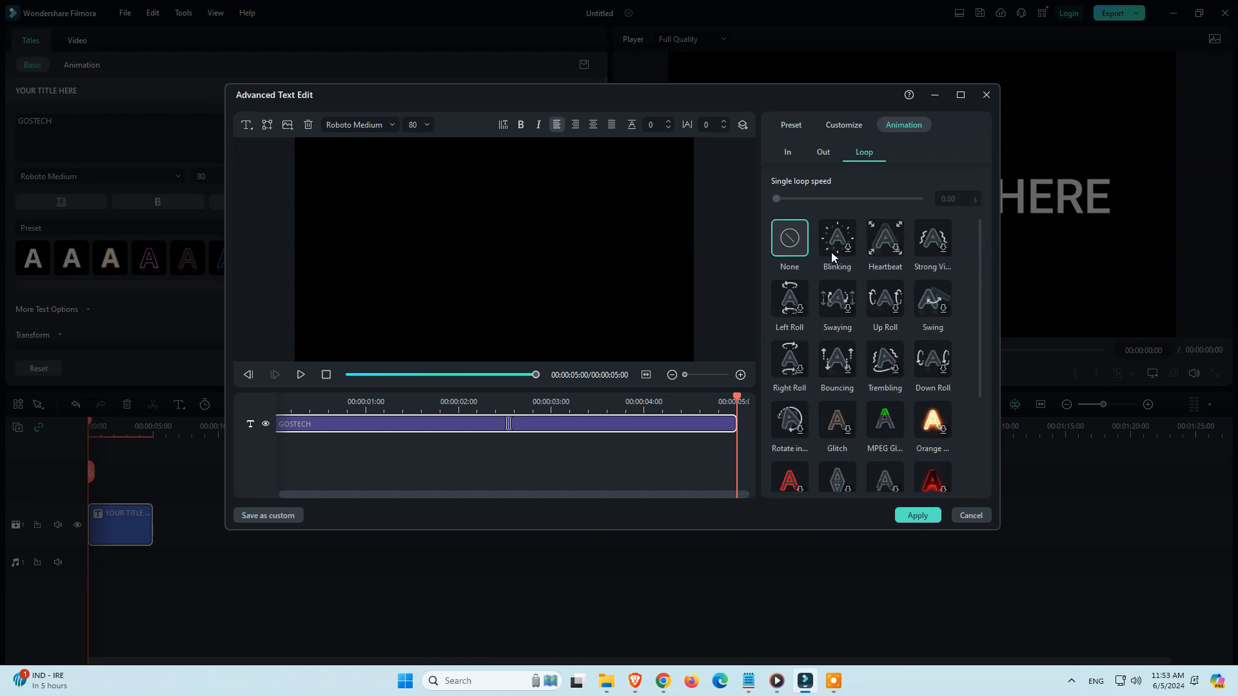
pyautogui.click(789, 312)
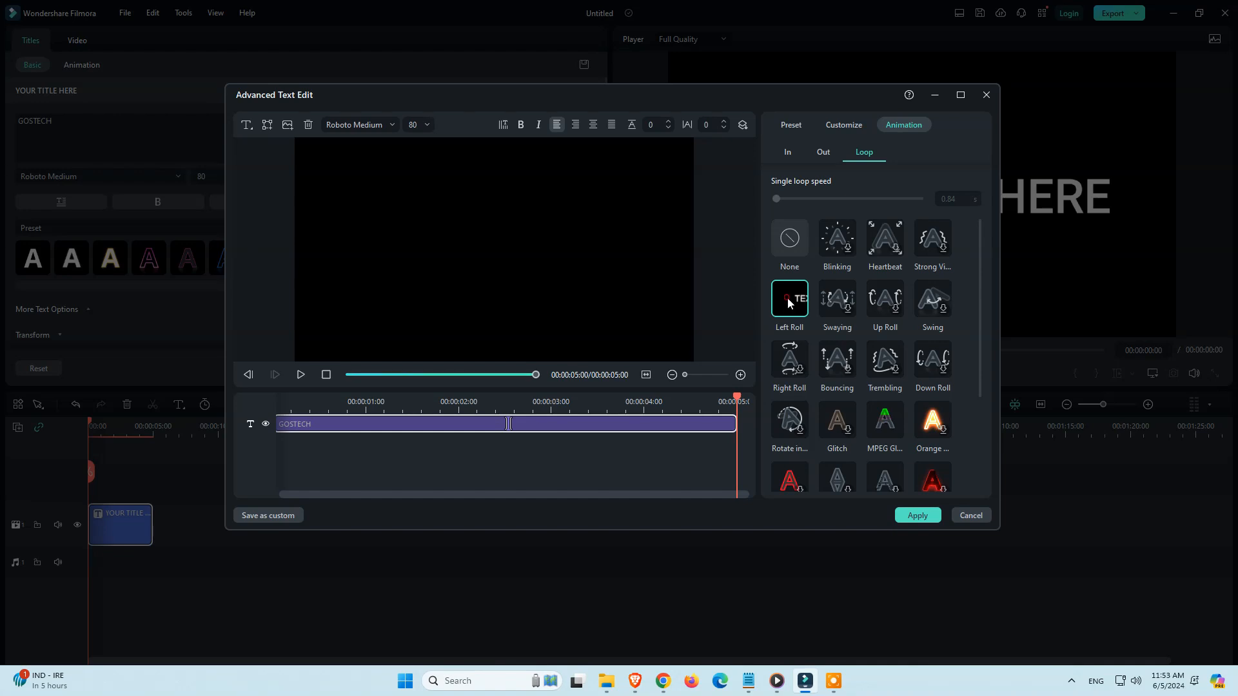
pyautogui.click(326, 376)
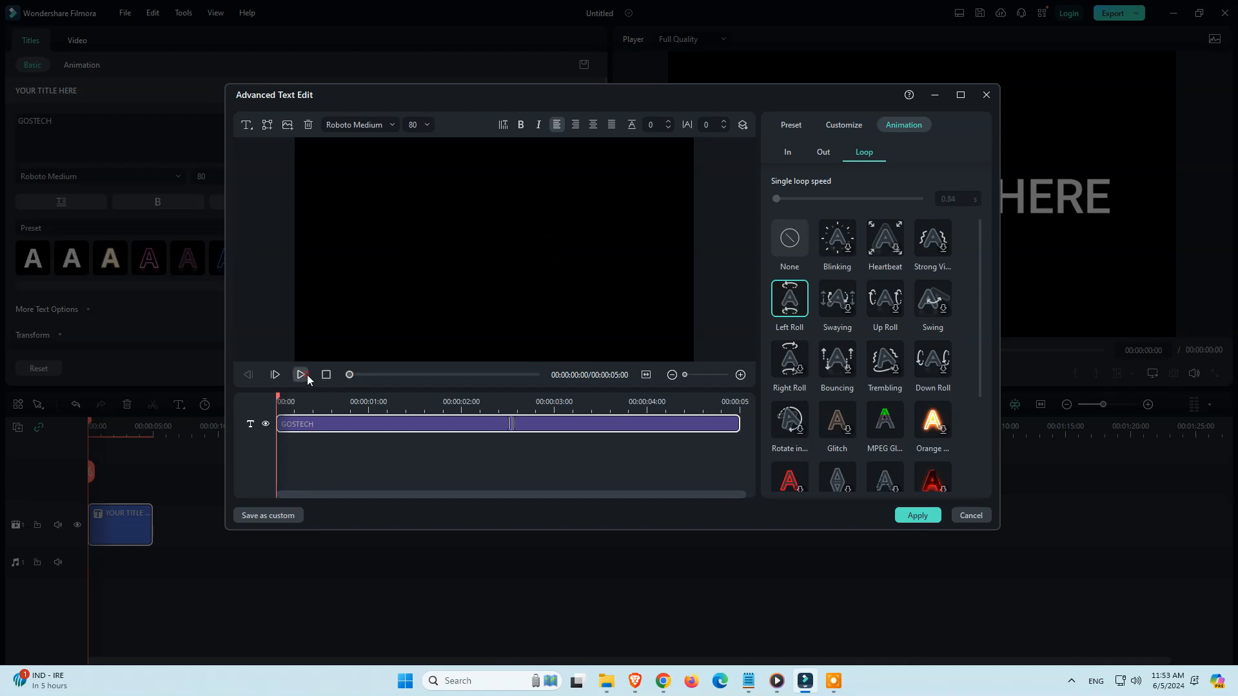
pyautogui.click(305, 376)
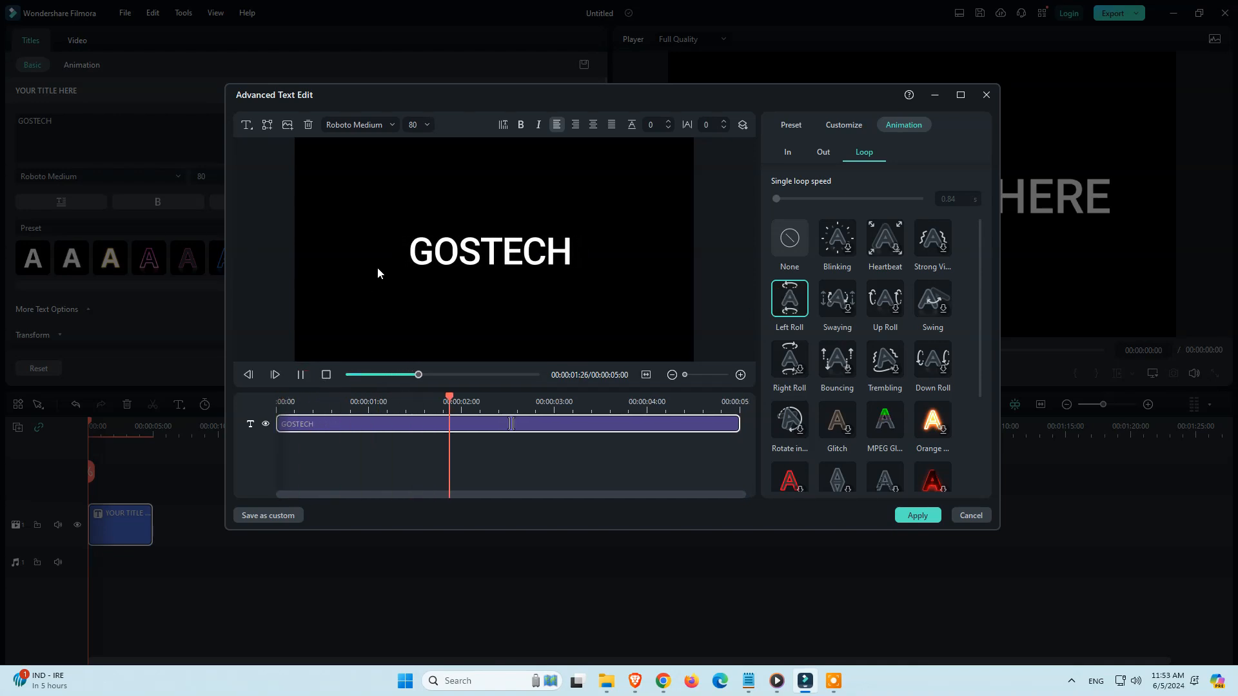
# Shorten the In animation to 2.00 s and trim the Out animation to leave room for the loop, then preview the title
pyautogui.click(507, 424)
pyautogui.moveTo(524, 424); pyautogui.dragTo(463, 424)
pyautogui.click(343, 375)
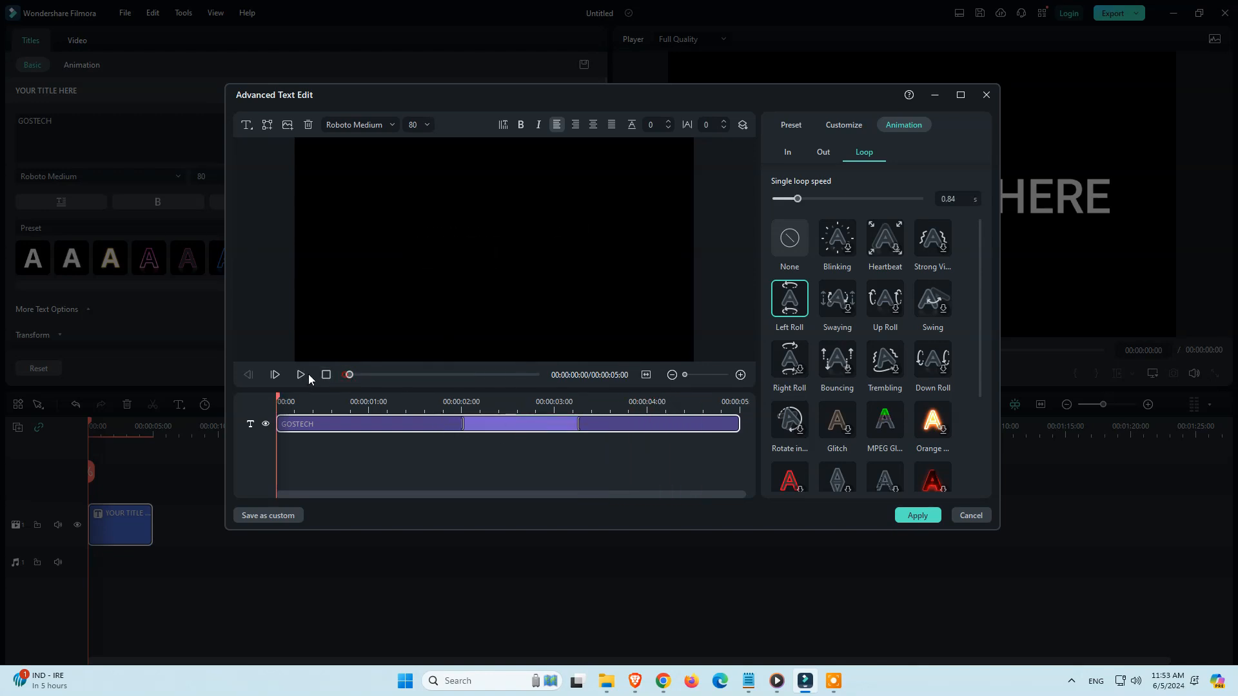
pyautogui.click(301, 375)
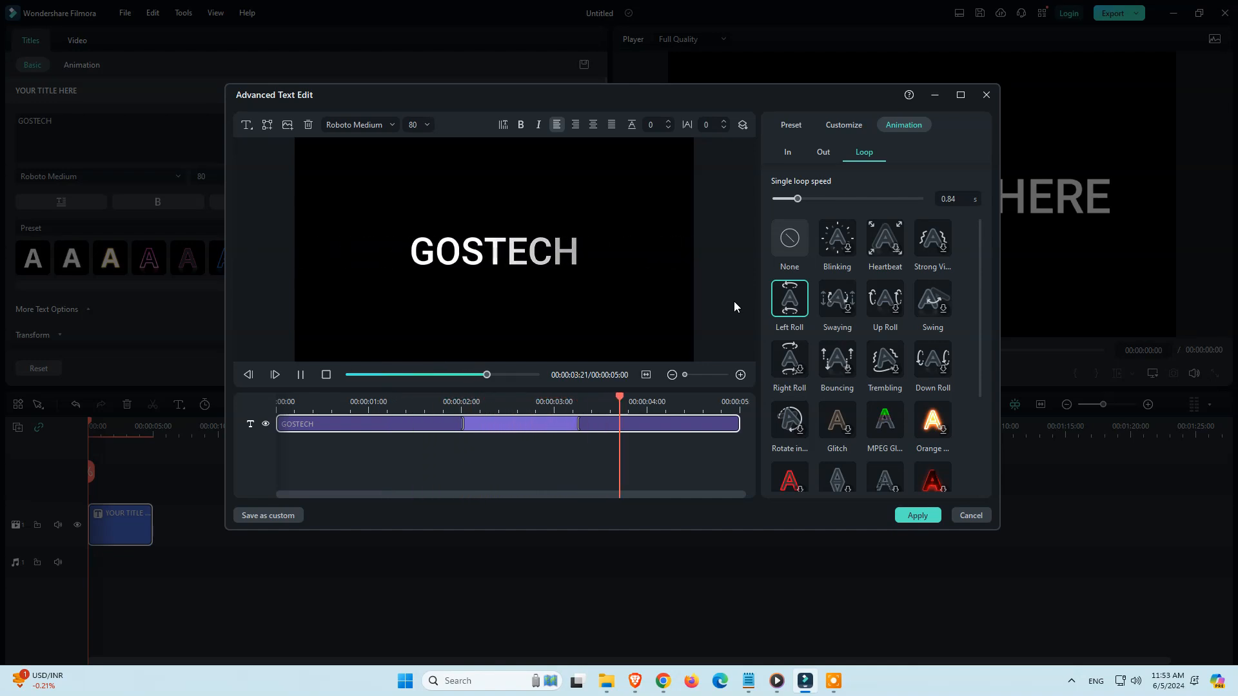
pyautogui.click(552, 456)
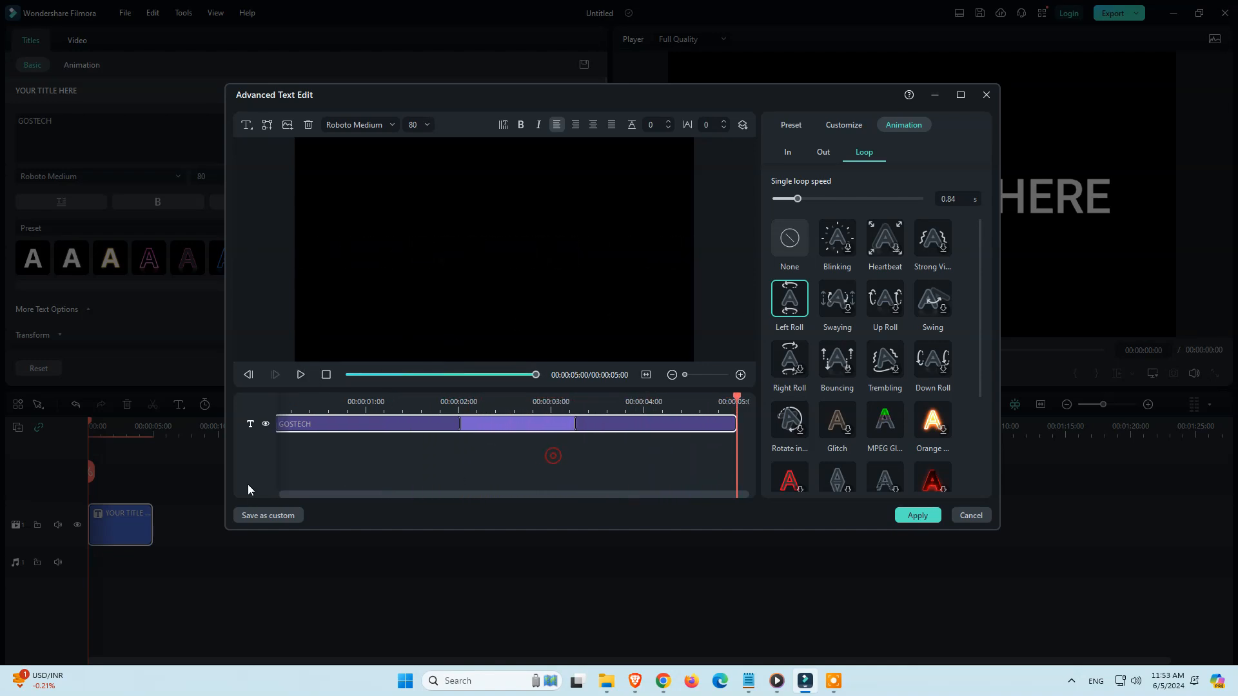
pyautogui.click(421, 471)
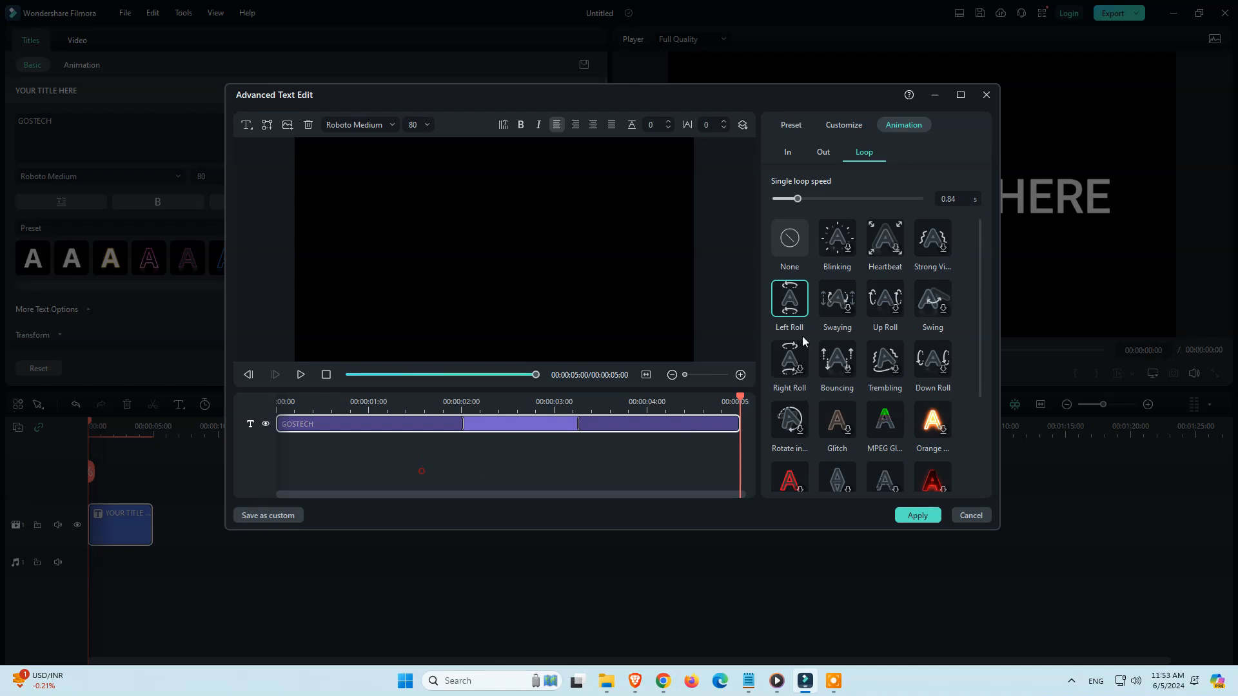
# Set the loop animation to None and shorten the In animation to 0.31 s and the Out animation to 0.37 s
pyautogui.click(791, 255)
pyautogui.click(790, 155)
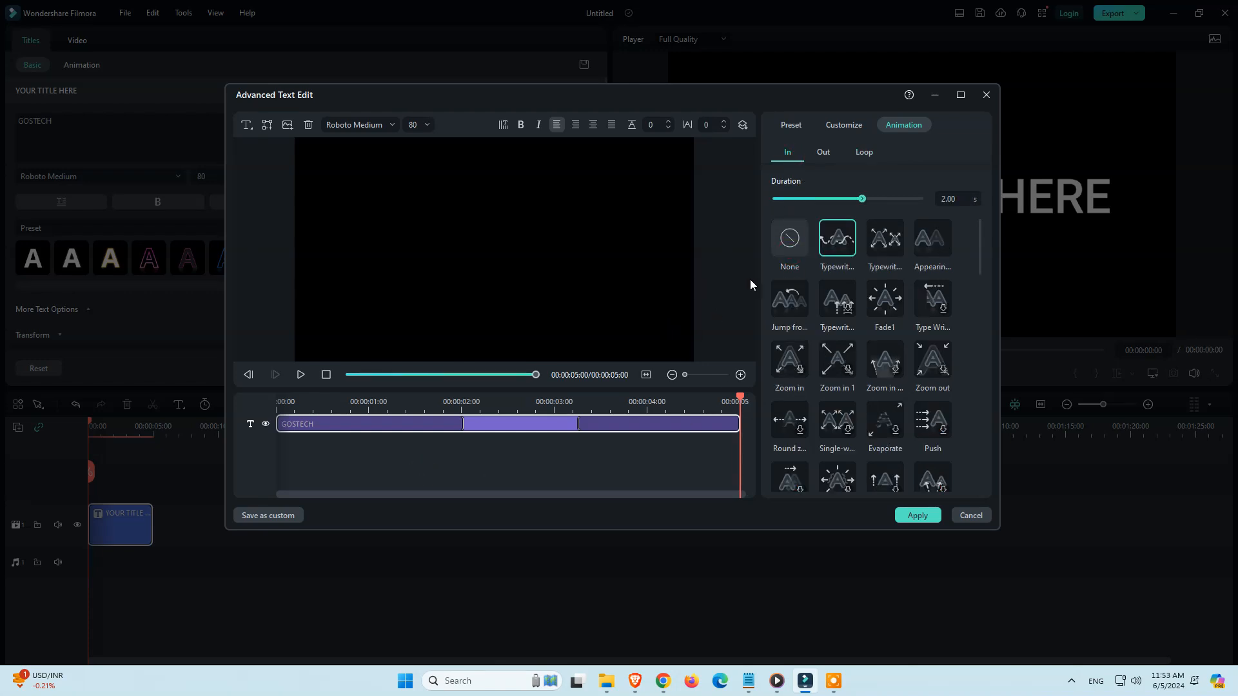
pyautogui.moveTo(850, 195); pyautogui.dragTo(787, 207)
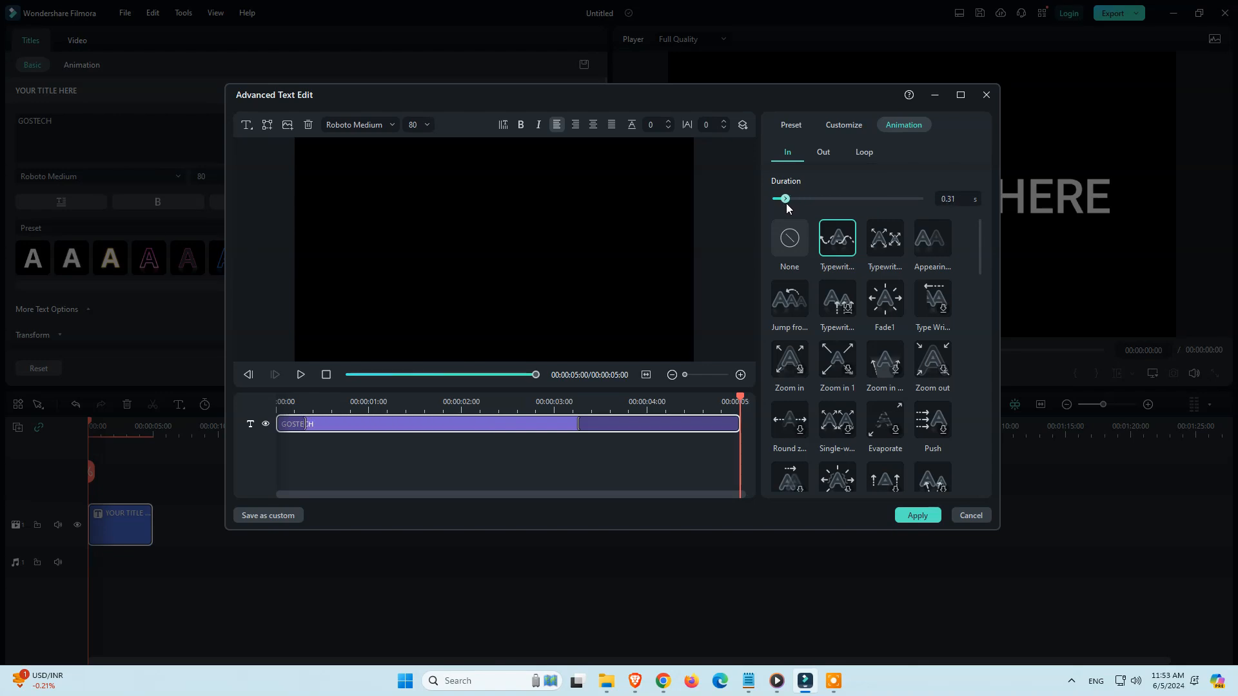
pyautogui.click(825, 153)
pyautogui.moveTo(870, 197); pyautogui.dragTo(907, 202)
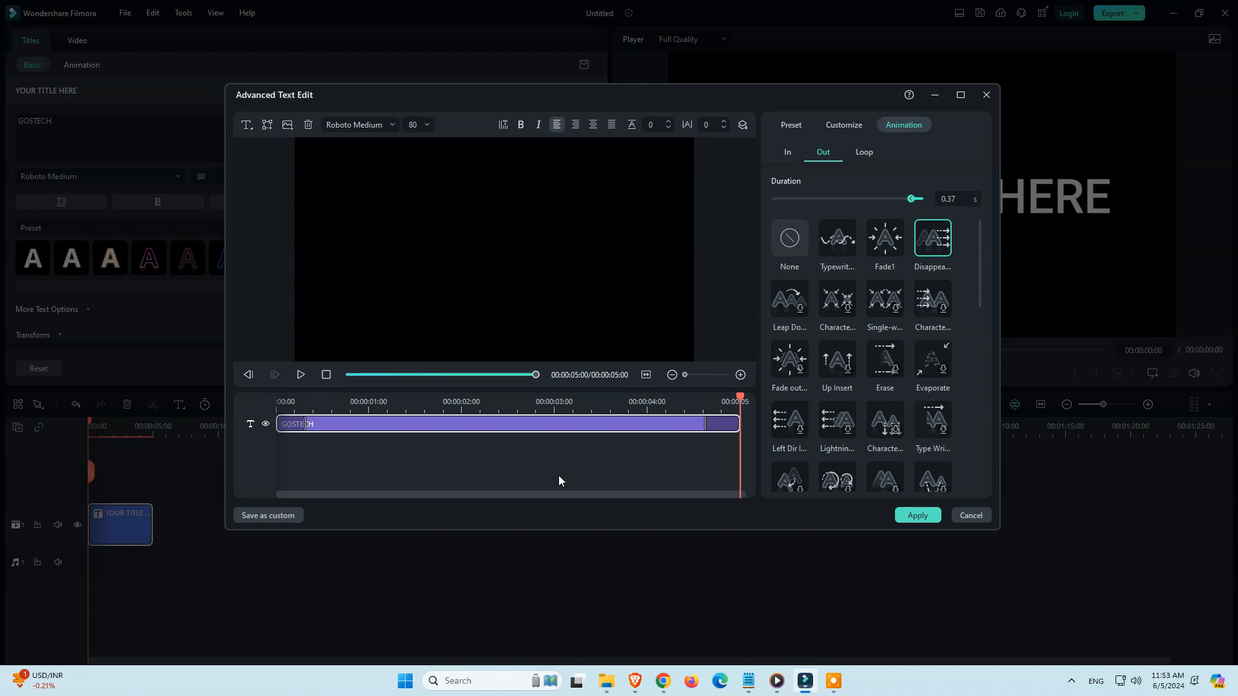
# Add a Quick Text element and place it directly below the GOSTECH text, viewing the title at 00:00:01:15
pyautogui.click(246, 124)
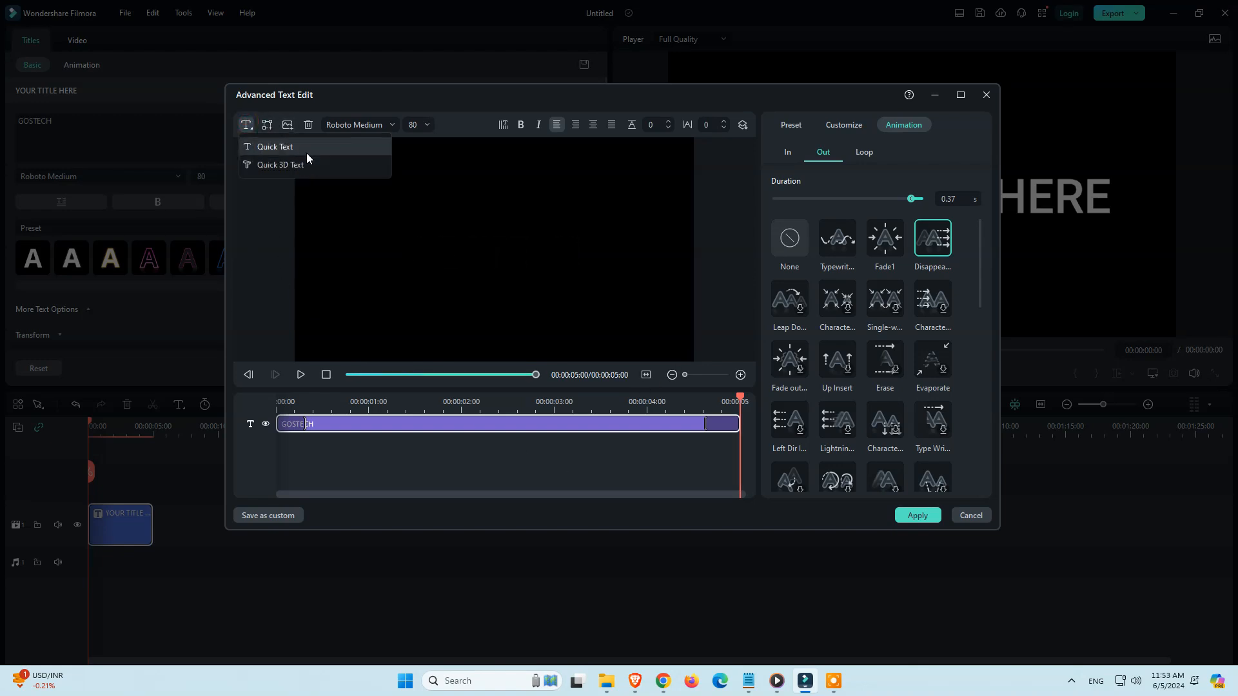
pyautogui.click(303, 149)
pyautogui.click(414, 407)
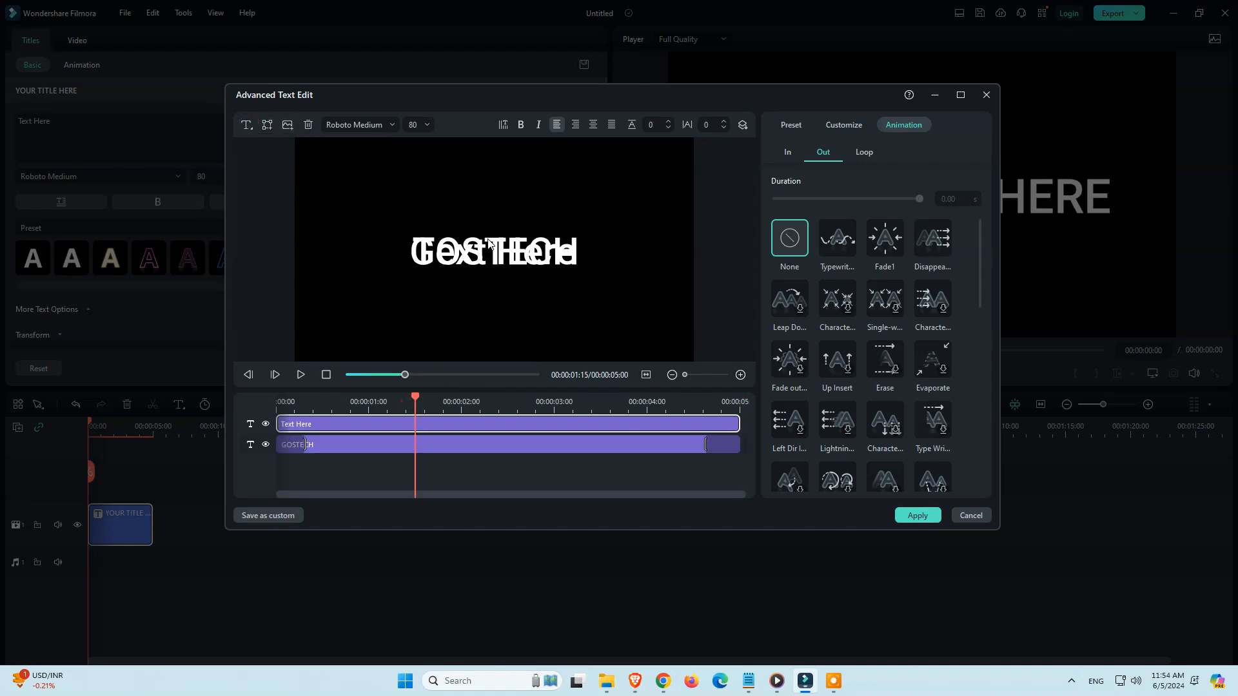
pyautogui.moveTo(488, 243); pyautogui.dragTo(494, 297)
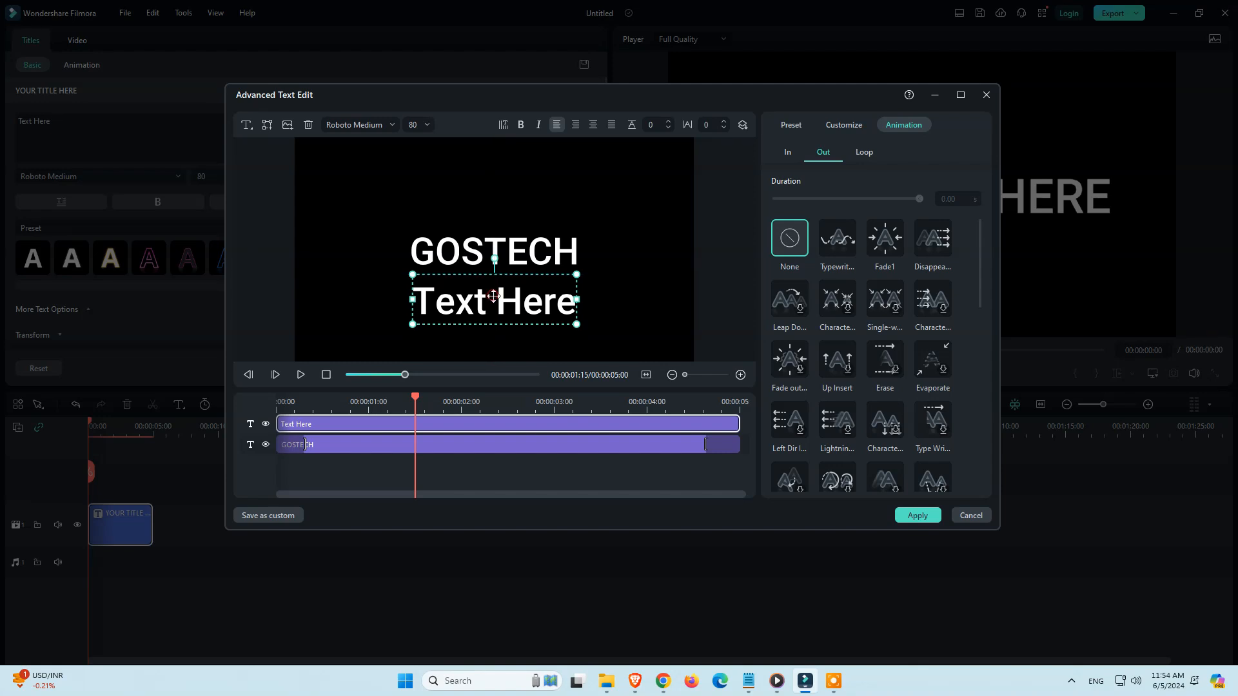
# Change the text below GOSTECH to YOUTUBE and give it the Out animation whose name starts with Upward
pyautogui.doubleClick(494, 296)
pyautogui.write('YOUTUBE')
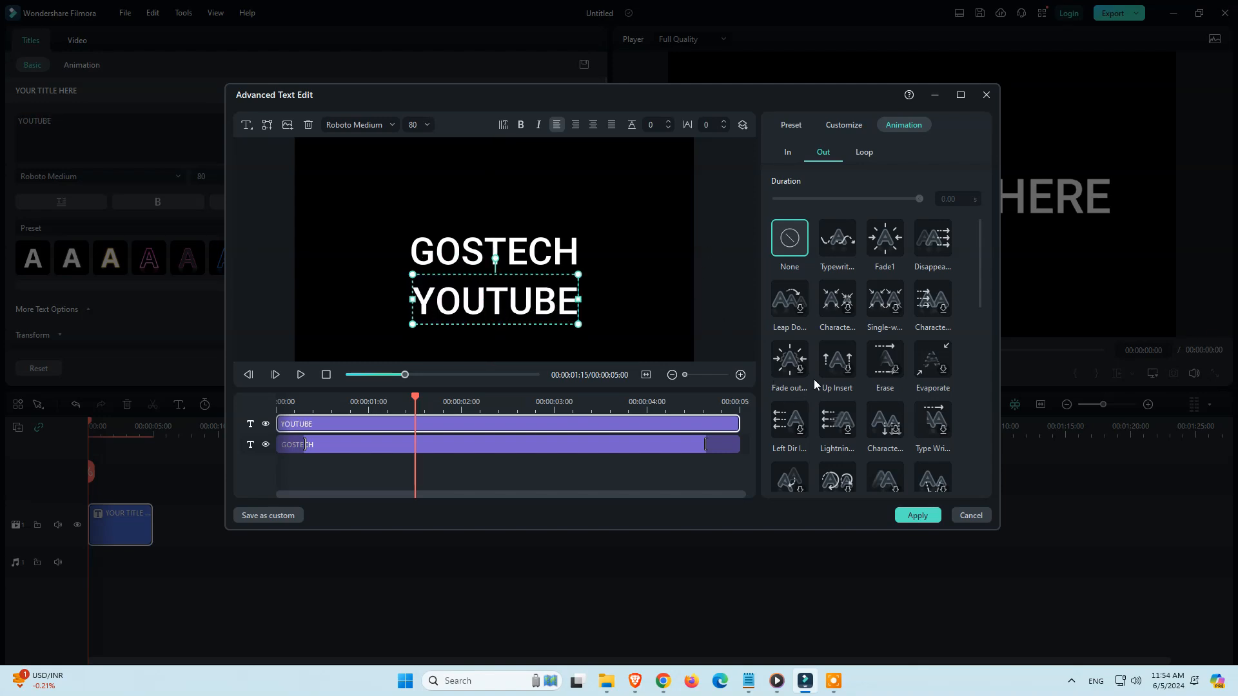
pyautogui.scroll(-3, 857, 397)
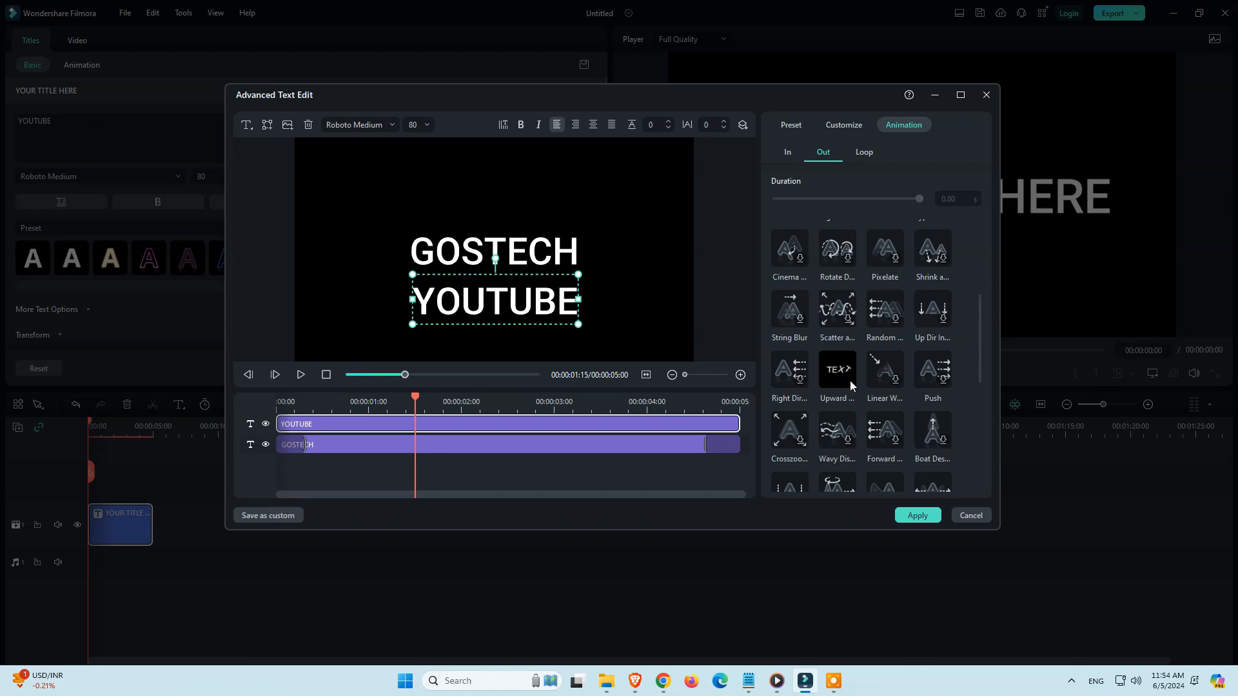
pyautogui.click(850, 382)
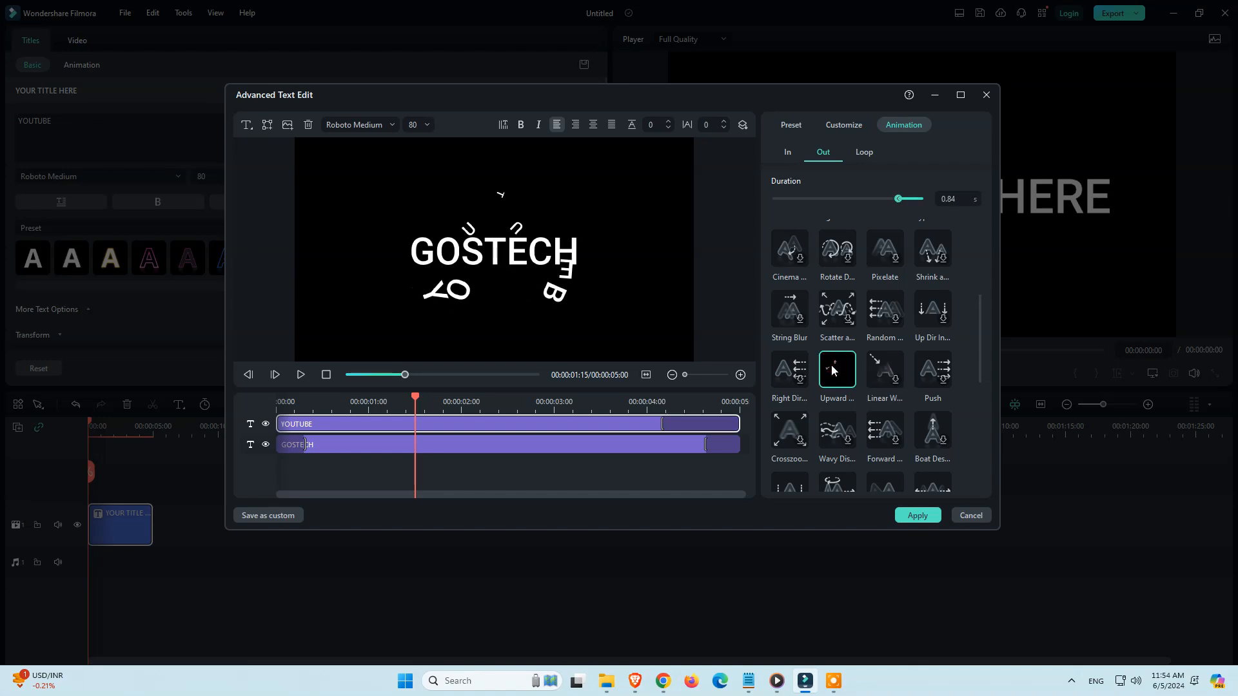
# Give the YOUTUBE text the Zoom in In animation lasting 1.47 s and lengthen its Out animation, previewing the title
pyautogui.click(786, 155)
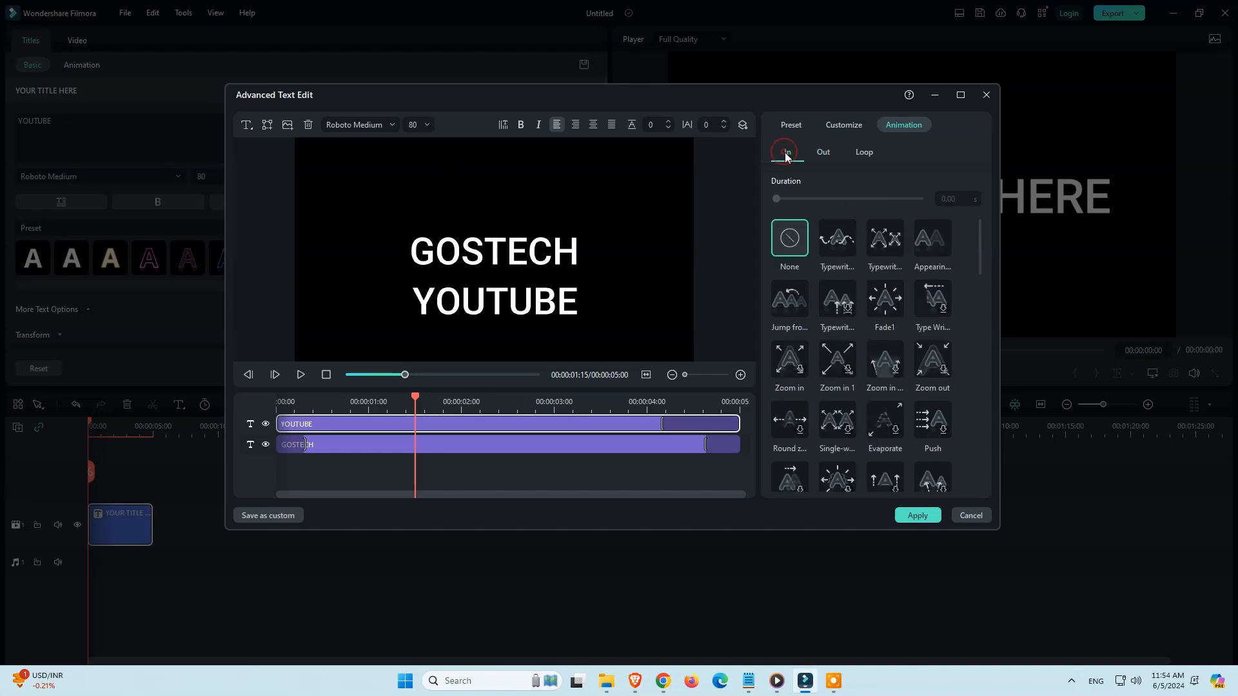
pyautogui.click(798, 372)
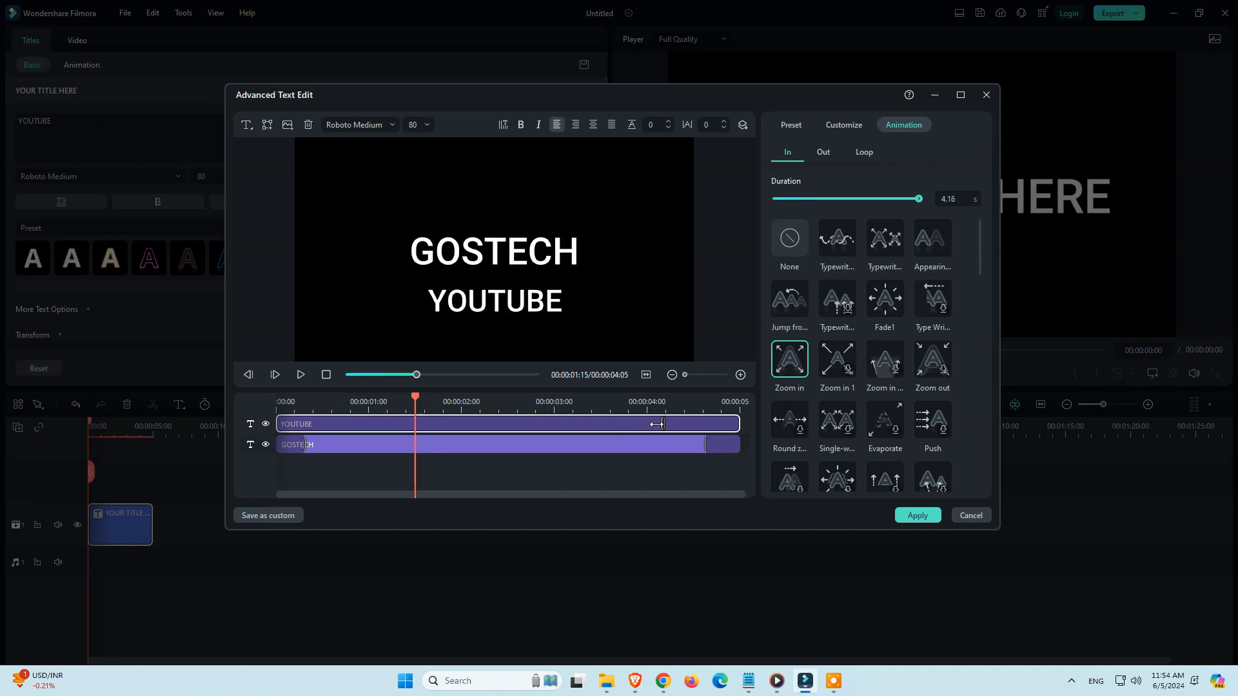
pyautogui.moveTo(684, 424); pyautogui.dragTo(414, 423)
pyautogui.click(300, 374)
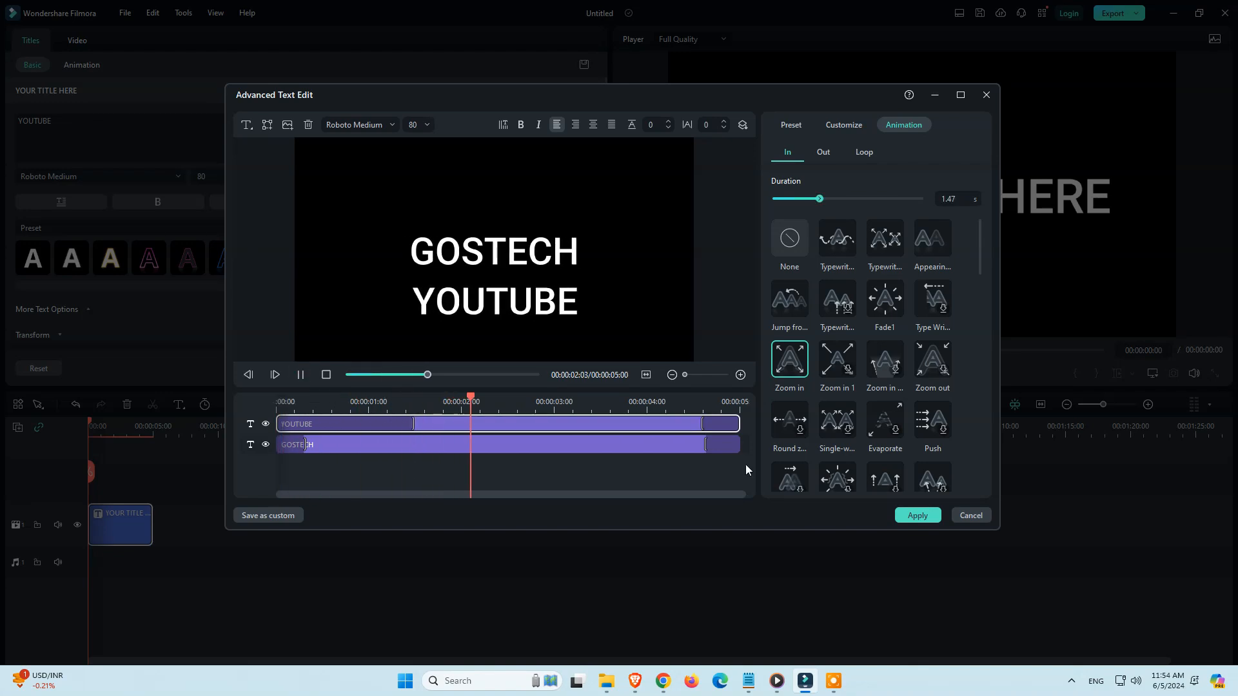
pyautogui.moveTo(698, 424); pyautogui.dragTo(466, 410)
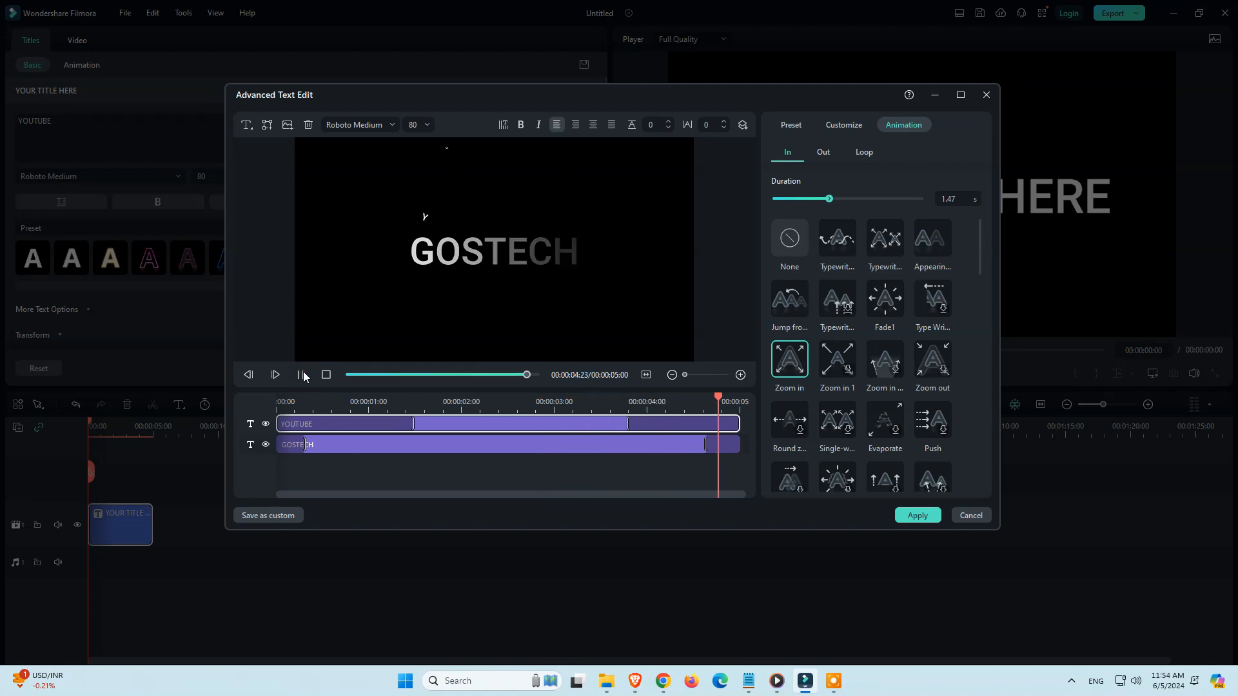
# Apply the advanced text edits to the title clip and play it from the start in the main player
pyautogui.click(484, 445)
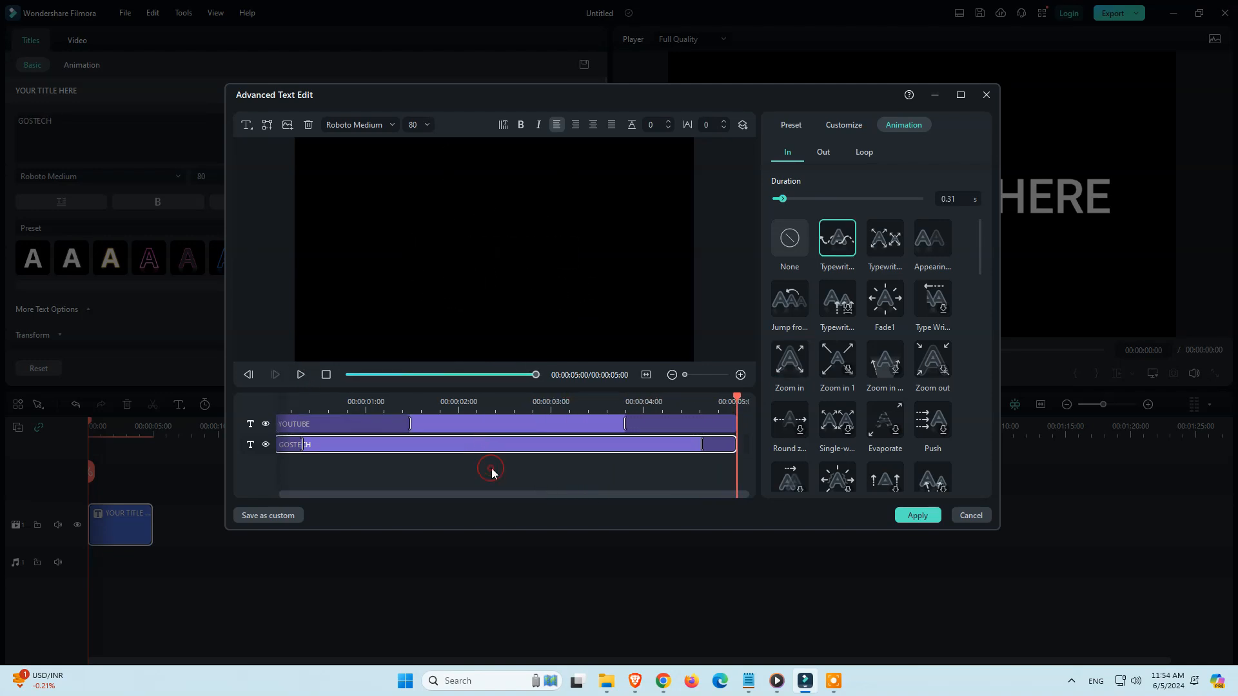
pyautogui.click(917, 516)
pyautogui.click(570, 371)
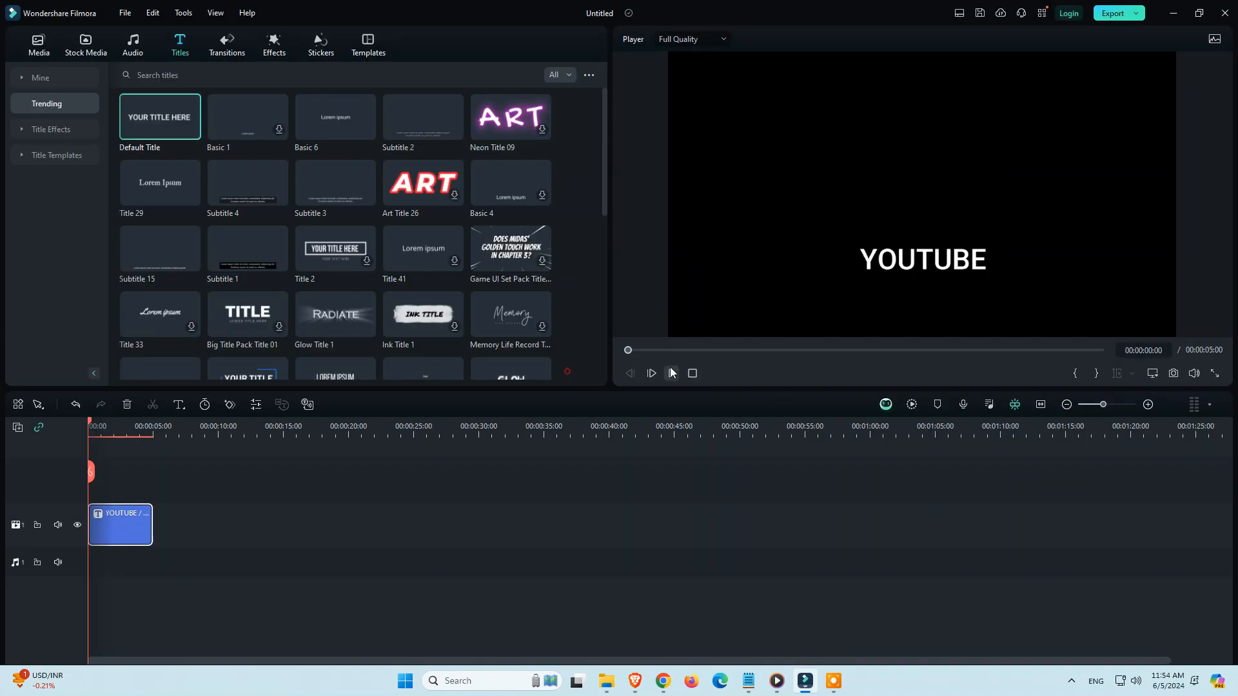
pyautogui.click(671, 369)
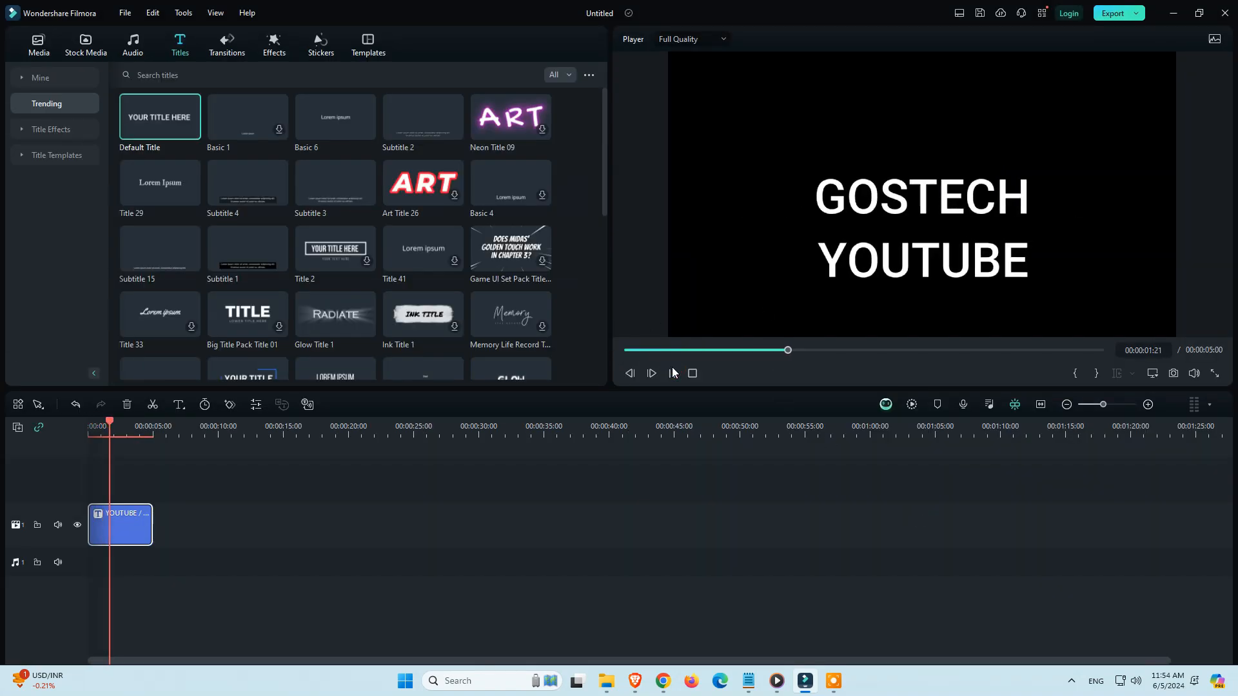